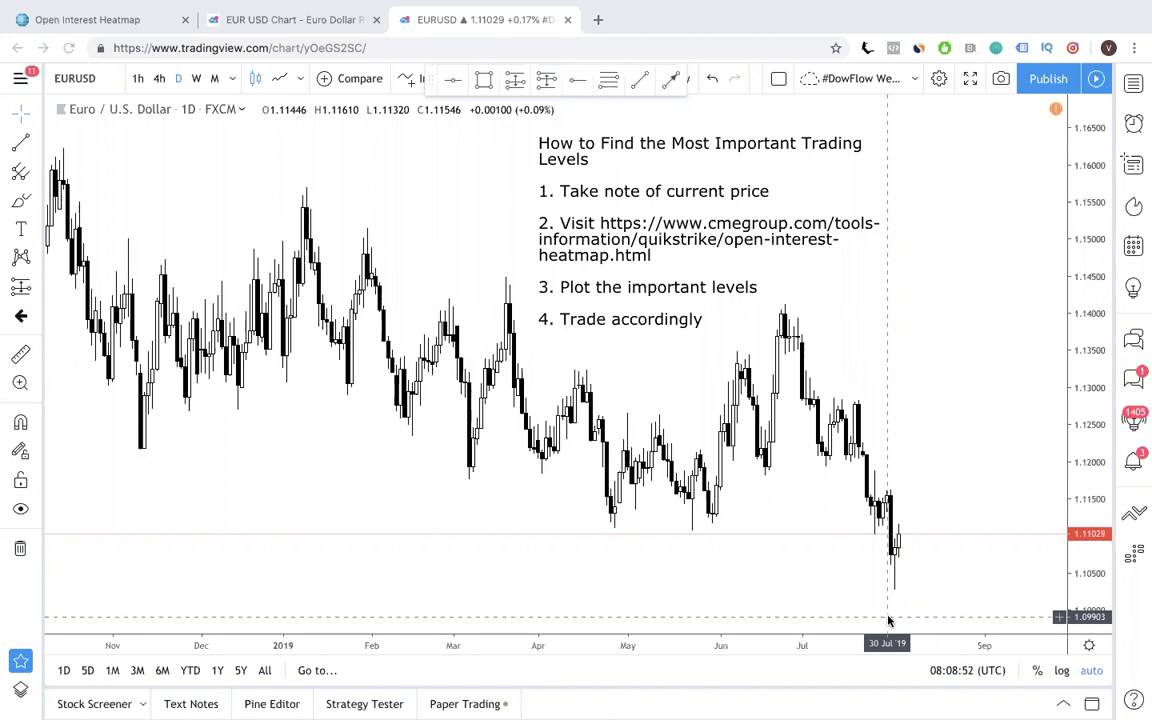
# Step: Draw rectangles over the support zones at about 1.1114–1.1136 from late April and about 1.1176–1.1196 from early March 2019
pyautogui.click(37, 147)
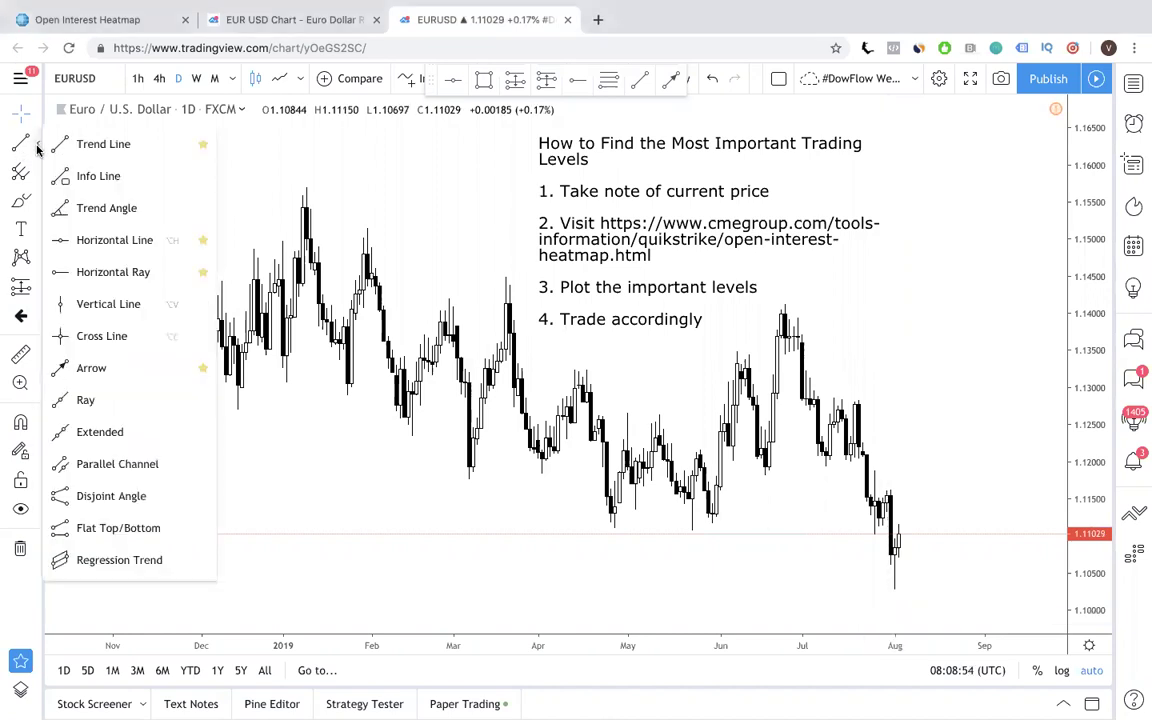
pyautogui.click(42, 207)
pyautogui.click(75, 233)
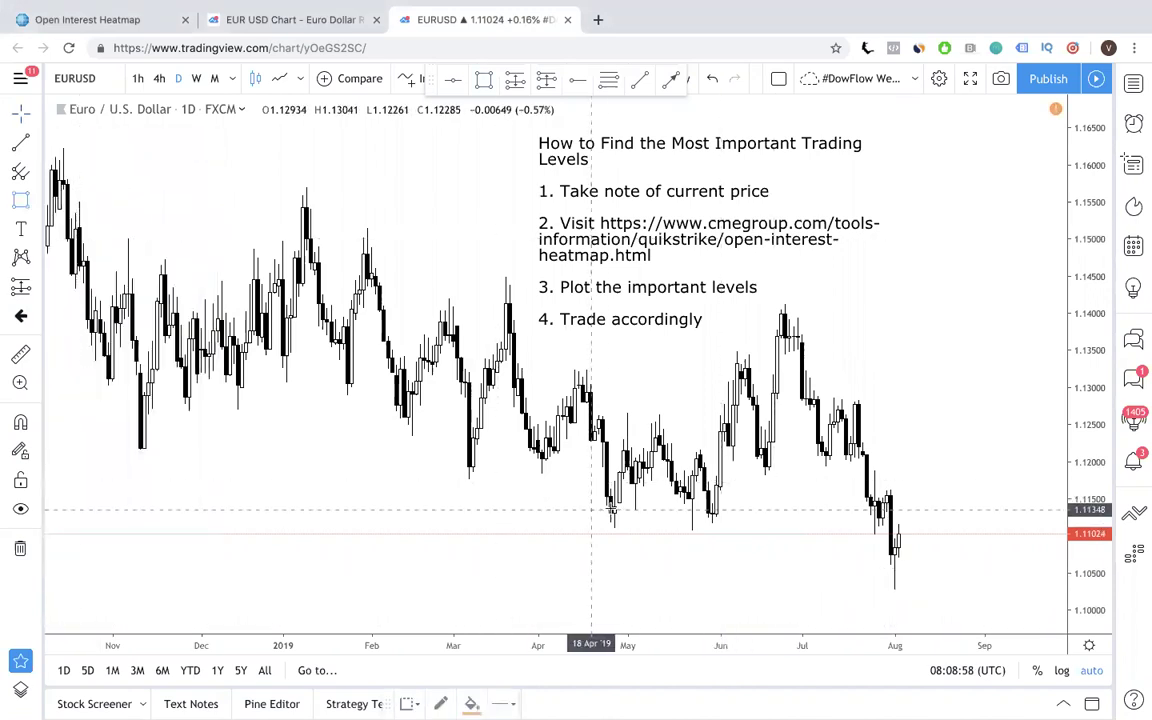
pyautogui.moveTo(611, 510); pyautogui.dragTo(781, 528)
pyautogui.click(835, 524)
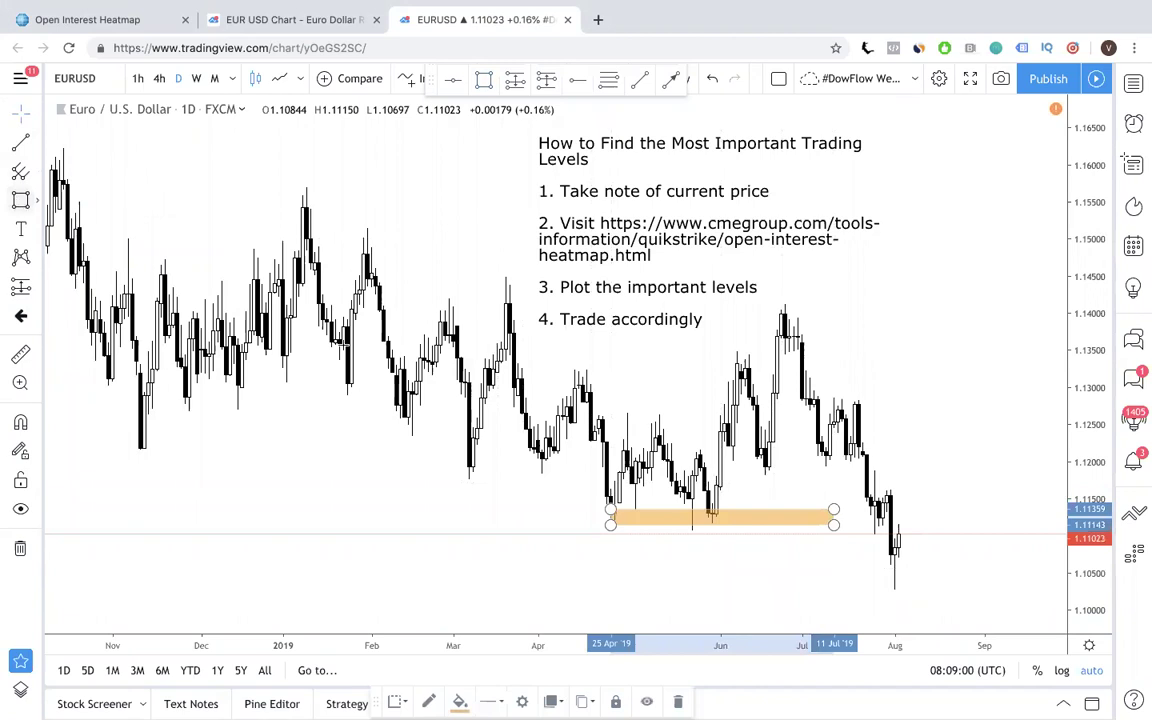
pyautogui.moveTo(467, 468); pyautogui.dragTo(979, 478)
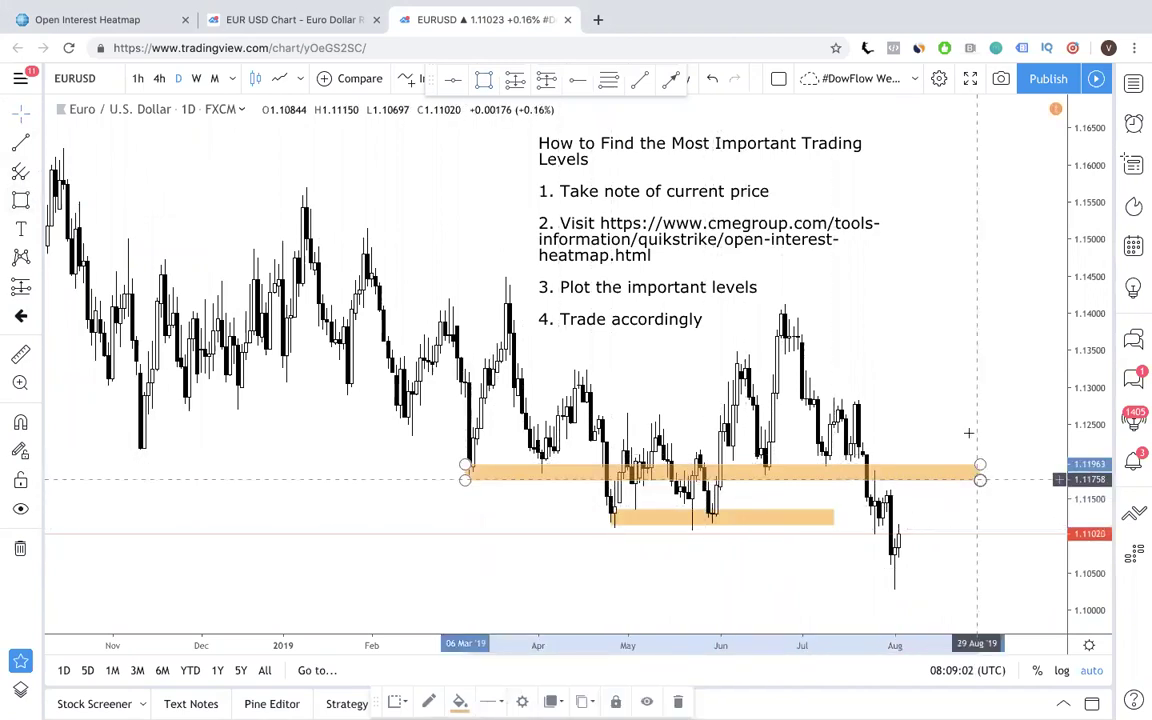
pyautogui.click(968, 432)
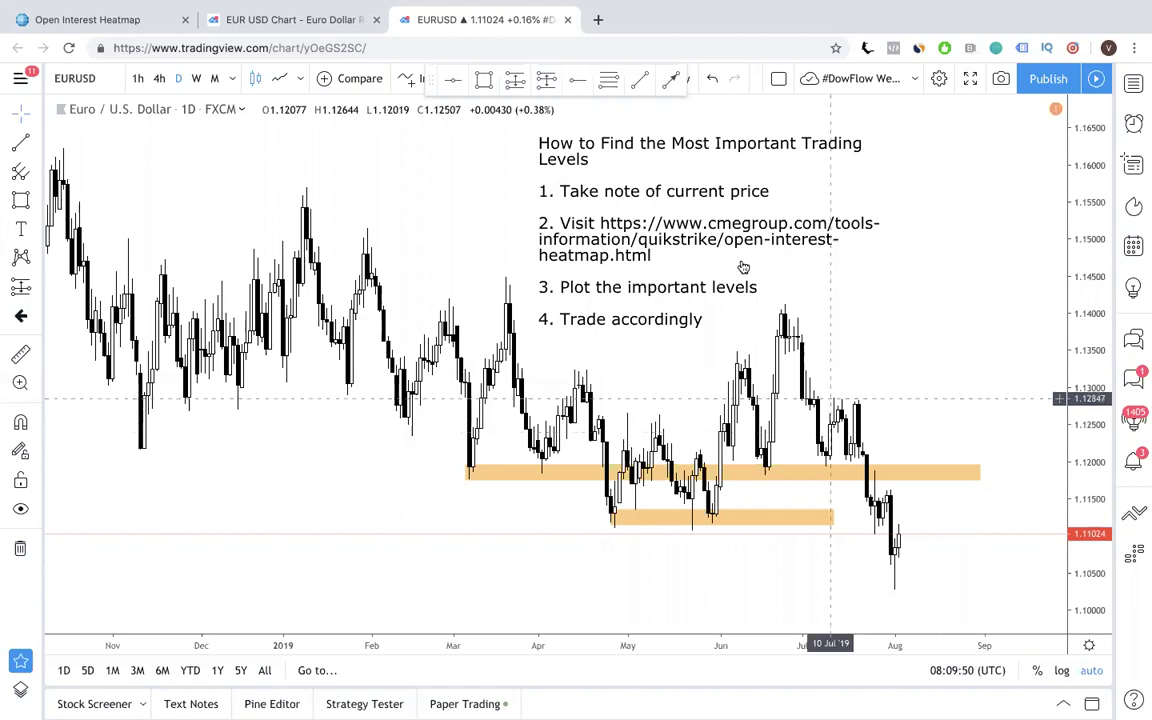
pyautogui.click(707, 200)
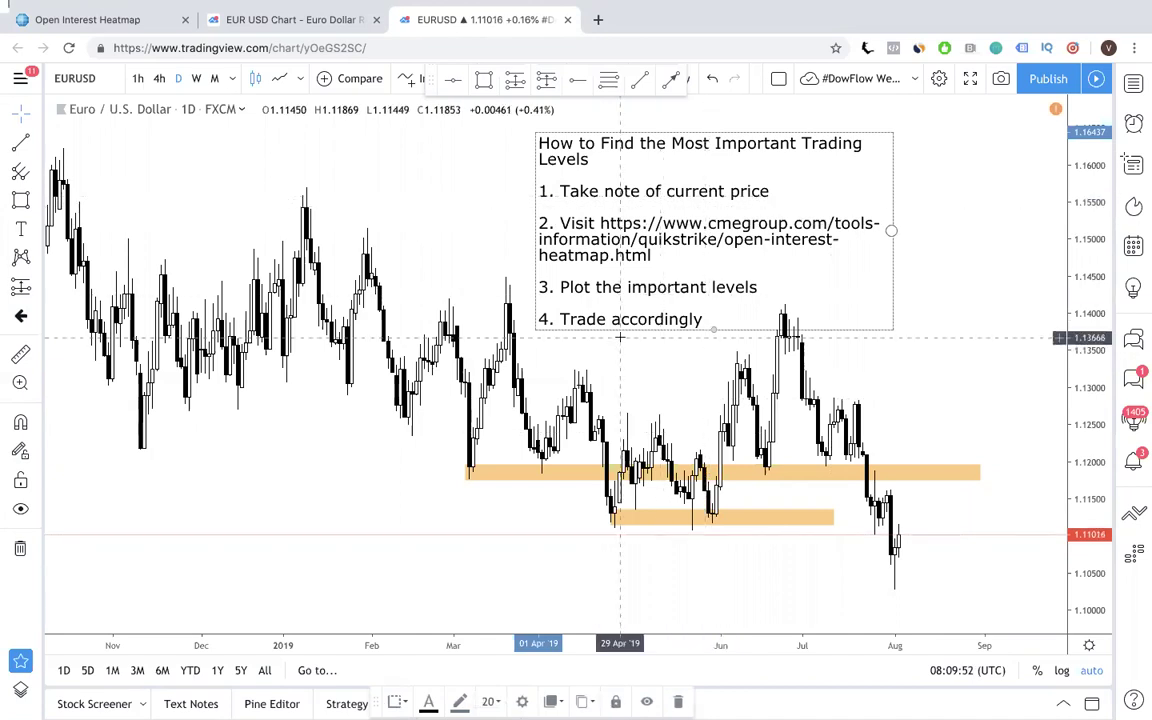
pyautogui.click(617, 380)
pyautogui.click(646, 256)
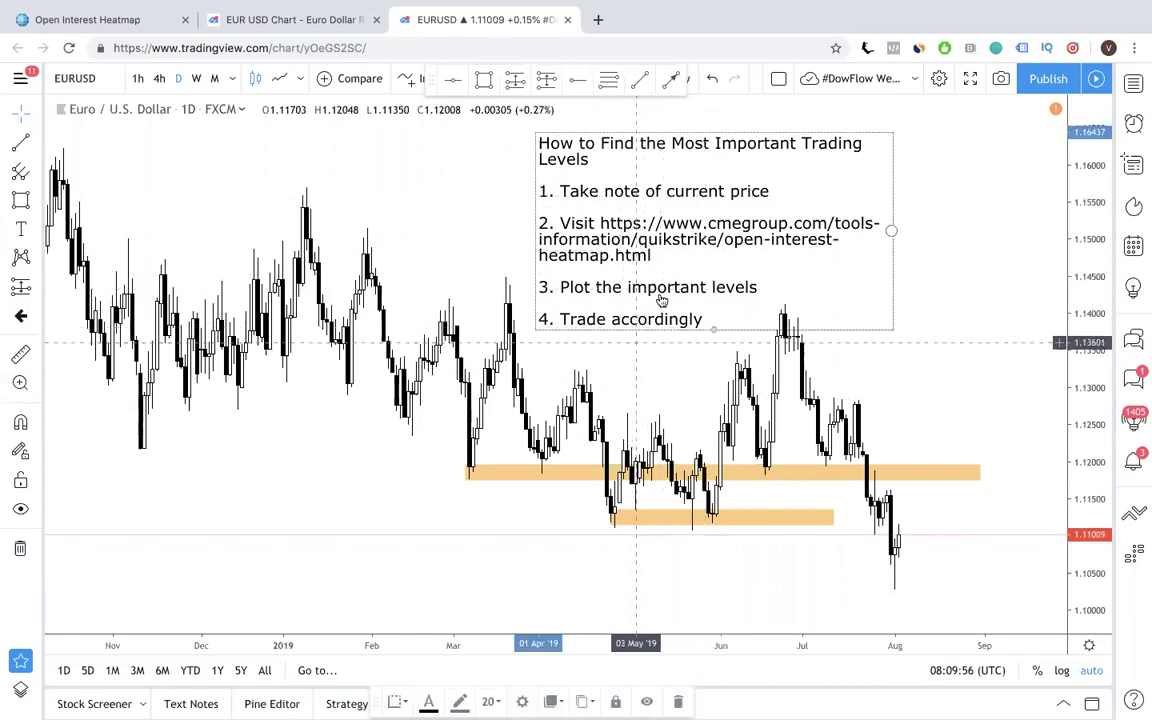
pyautogui.click(620, 427)
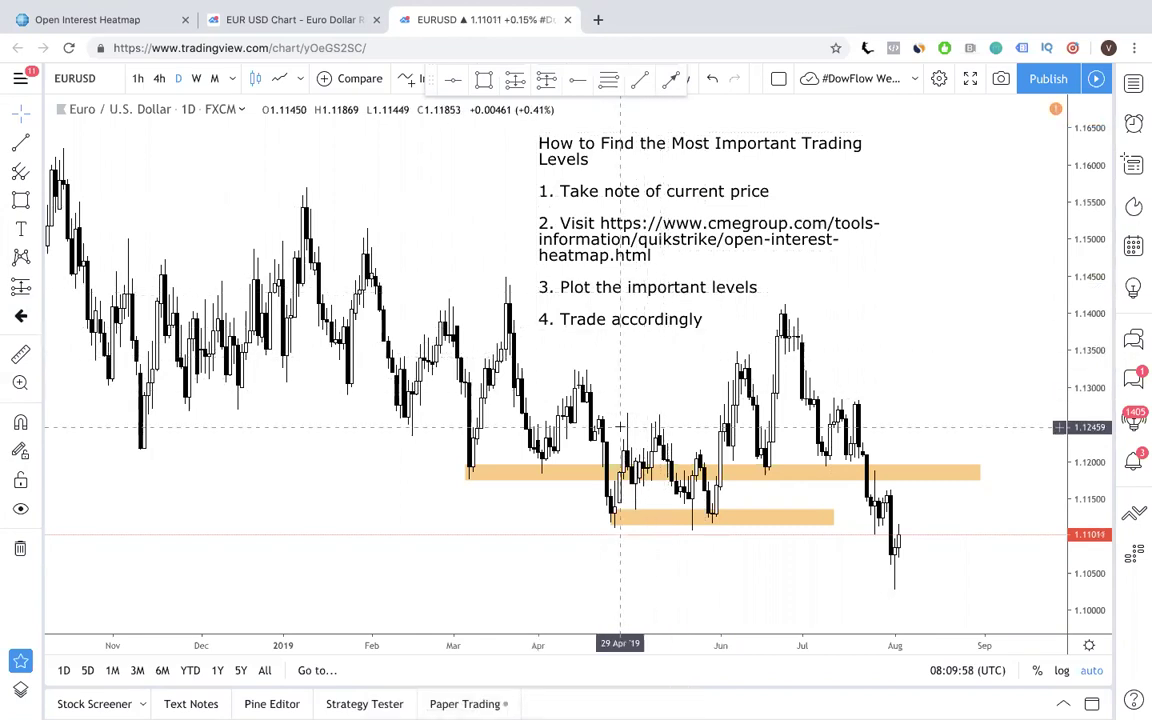
# Step: Add the line "*Disclaimer: this is NOT a trading strategy" at the end of the chart's text note
pyautogui.click(709, 318)
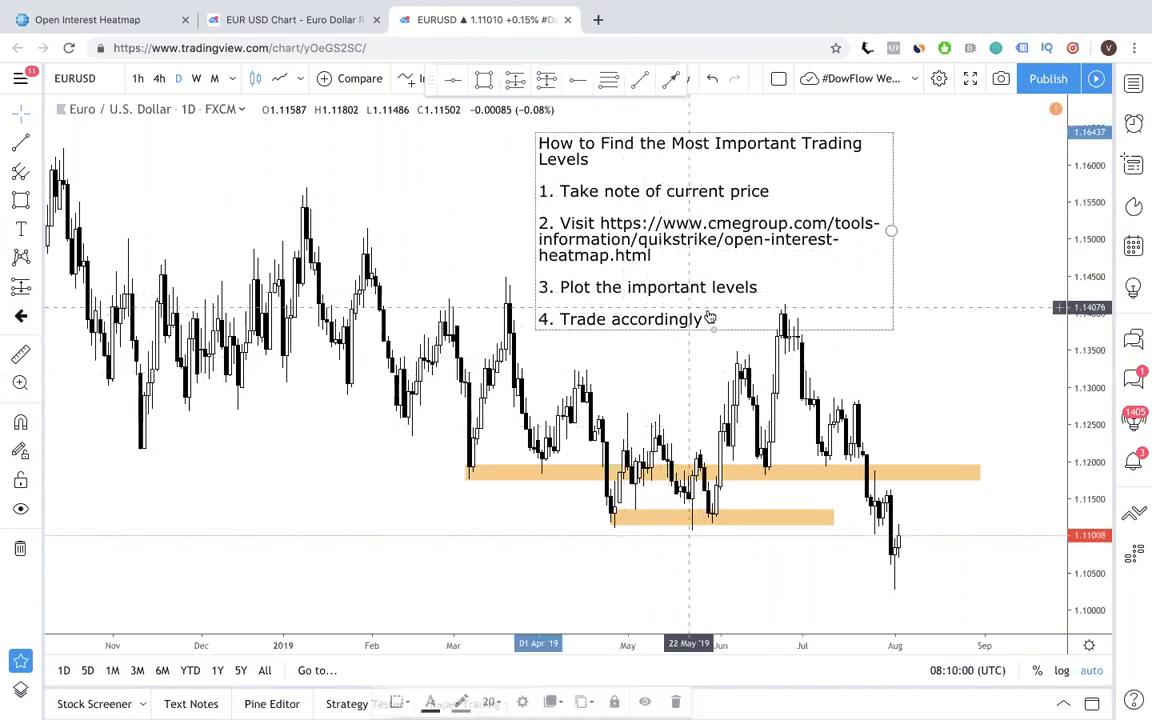
pyautogui.doubleClick(709, 318)
pyautogui.click(611, 420)
pyautogui.press('Return')
pyautogui.press('Return')
pyautogui.write('*Disclaimer')
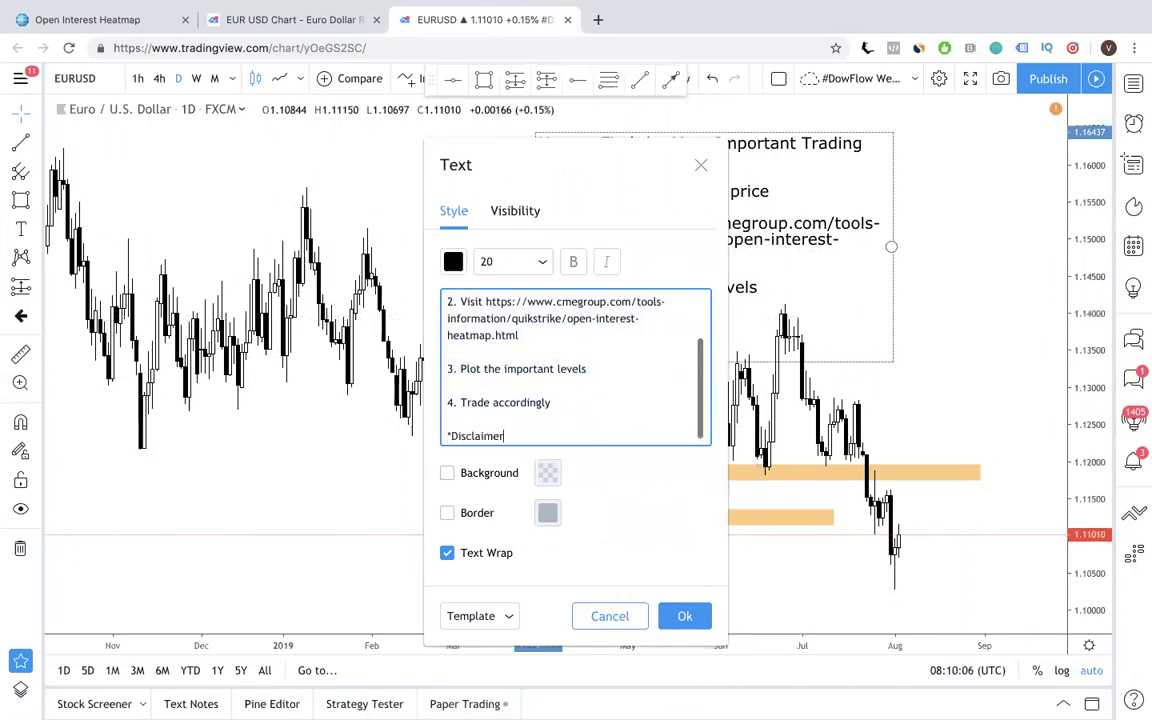
pyautogui.write(': this is NOT a trading strategy')
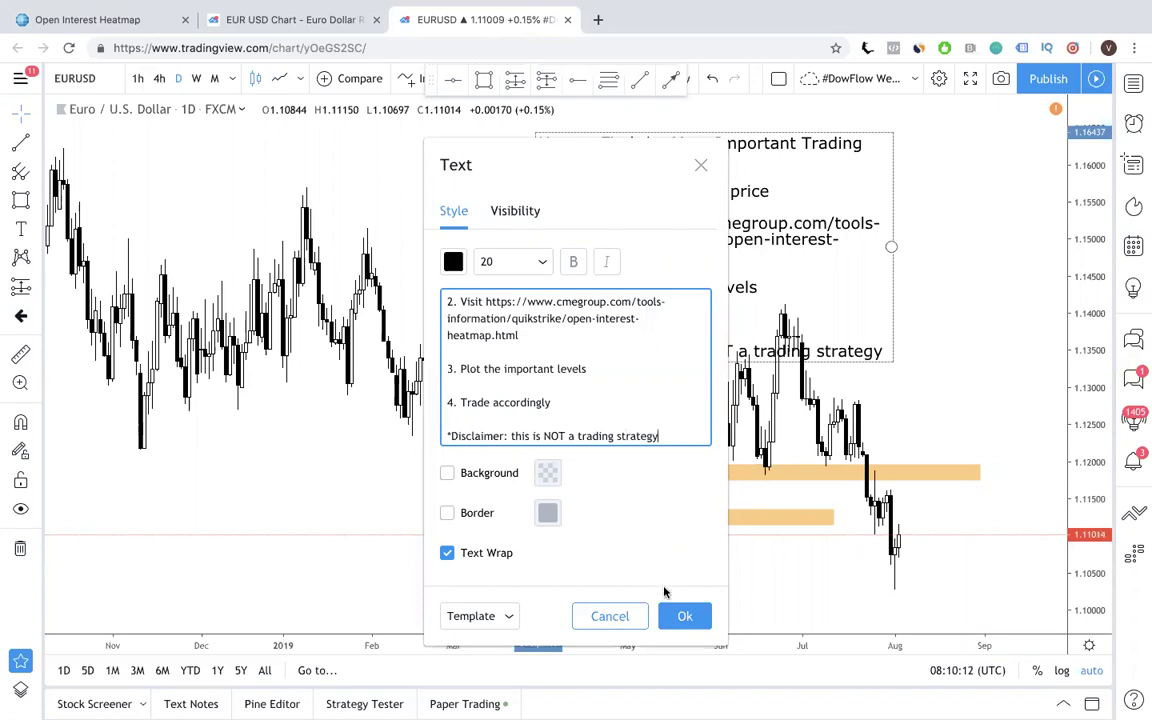
pyautogui.click(684, 616)
# Step: Zoom out the EURUSD chart, move the text note above the candles and leave empty space after the latest price
pyautogui.moveTo(730, 276); pyautogui.dragTo(718, 238)
pyautogui.scroll(-3, 866, 354)
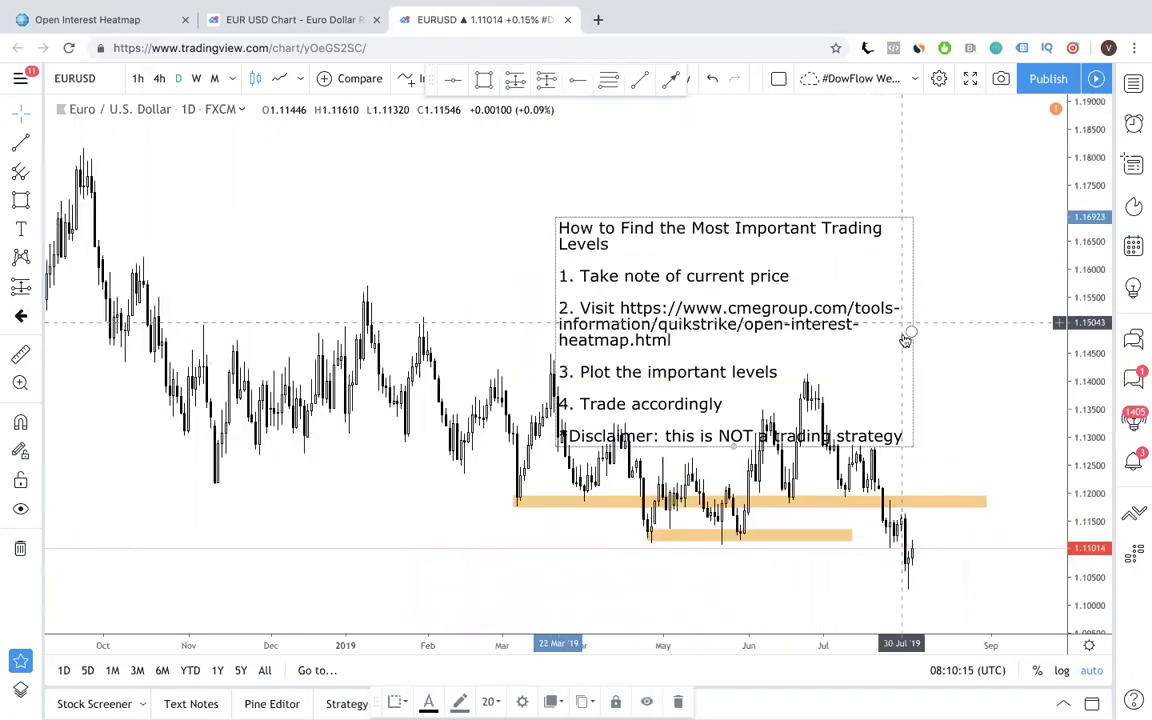
pyautogui.moveTo(866, 354); pyautogui.dragTo(864, 275)
pyautogui.moveTo(958, 433); pyautogui.dragTo(828, 439)
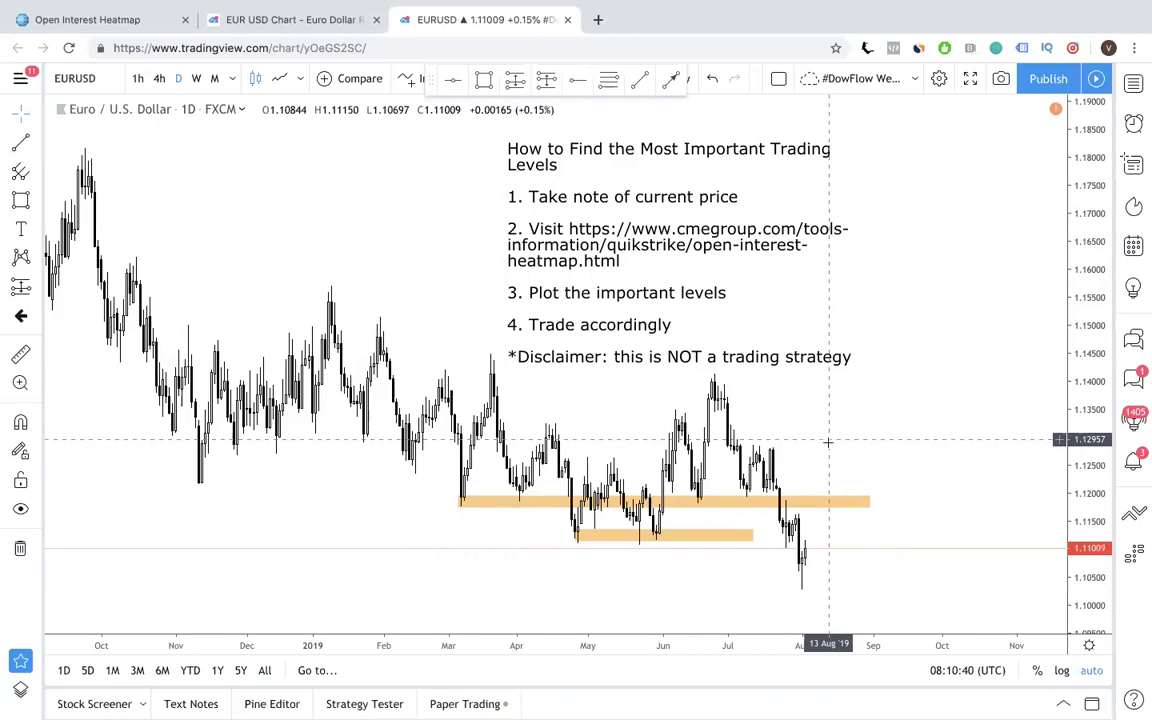
# Step: Delete both highlighted support rectangles from the chart and compress the price scale
pyautogui.click(845, 499)
pyautogui.press('Delete')
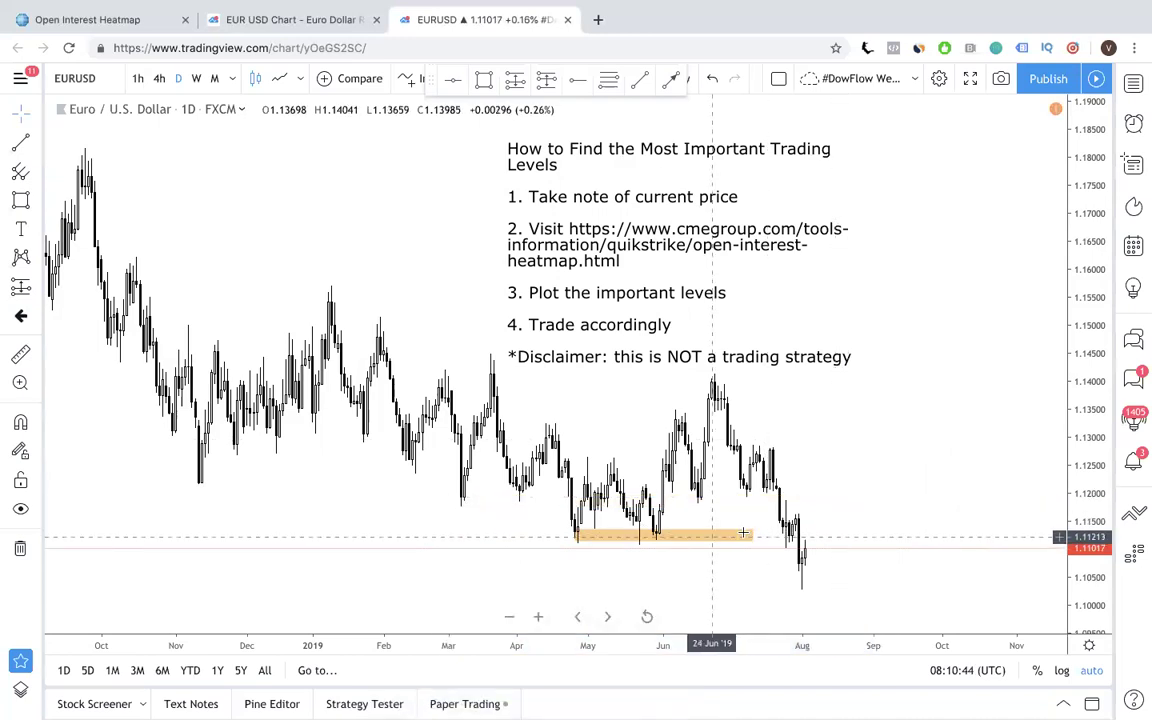
pyautogui.click(748, 535)
pyautogui.press('Delete')
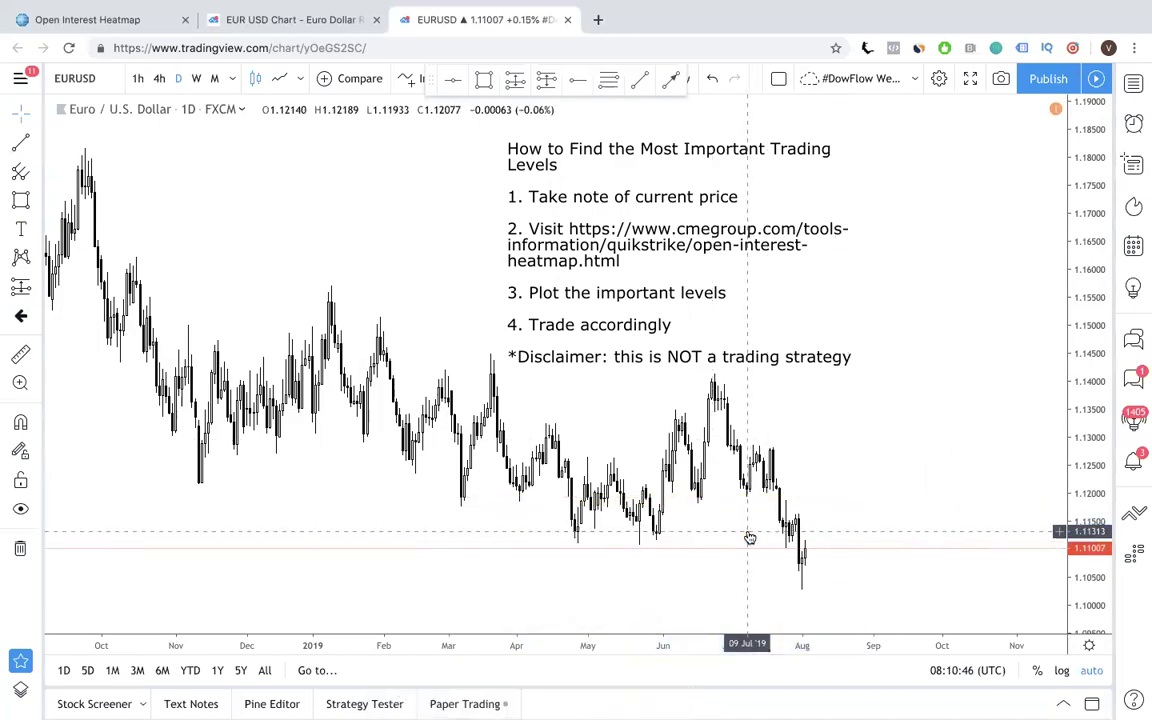
pyautogui.moveTo(1111, 516); pyautogui.dragTo(1111, 565)
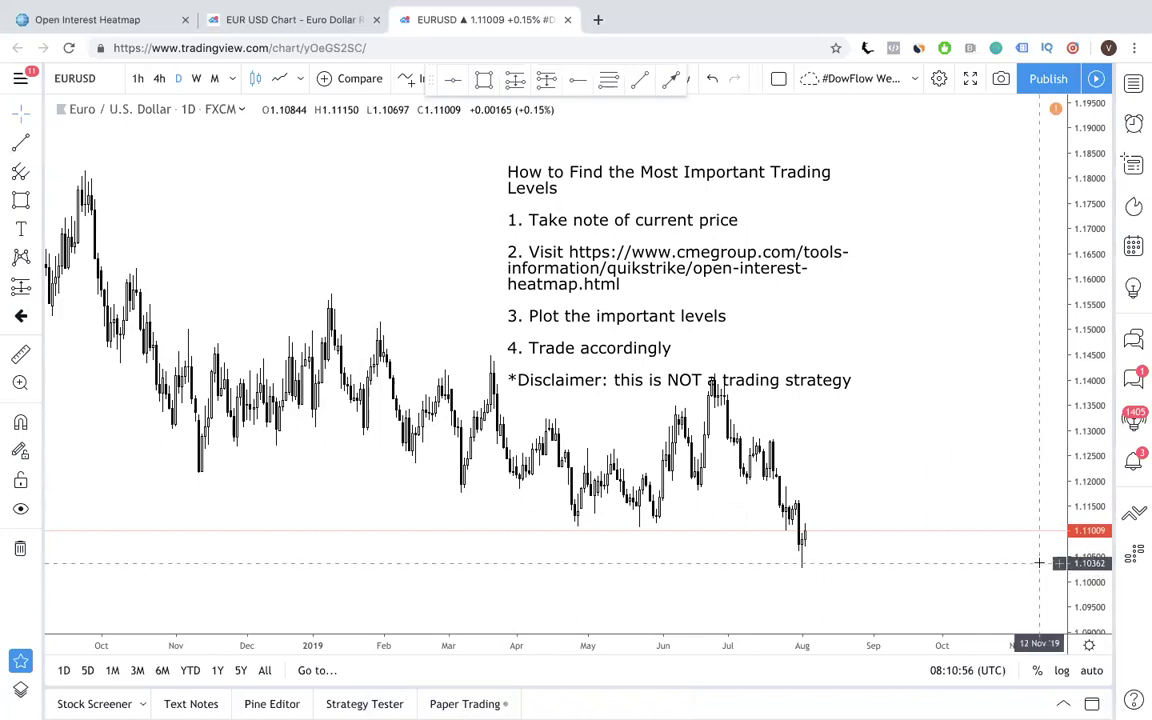
# Step: Switch to the CME Group Open Interest Heatmap page and compare its EUR/USD table with the chart's current price
pyautogui.click(623, 285)
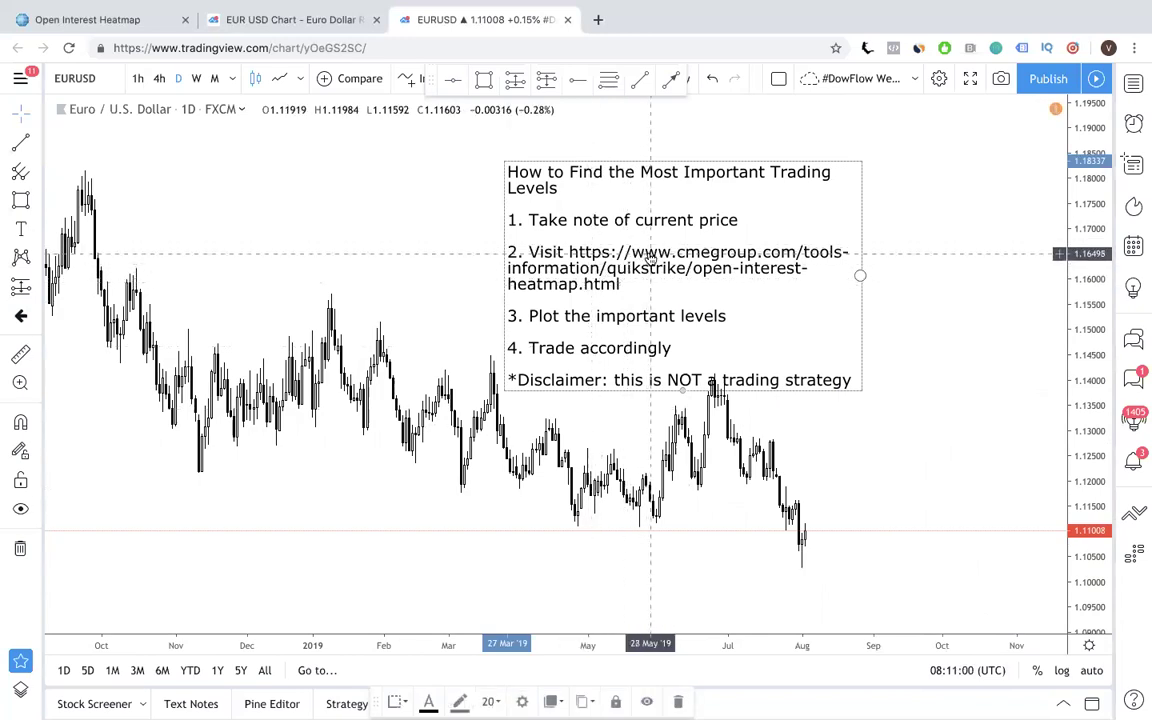
pyautogui.click(76, 28)
pyautogui.scroll(-5, 431, 366)
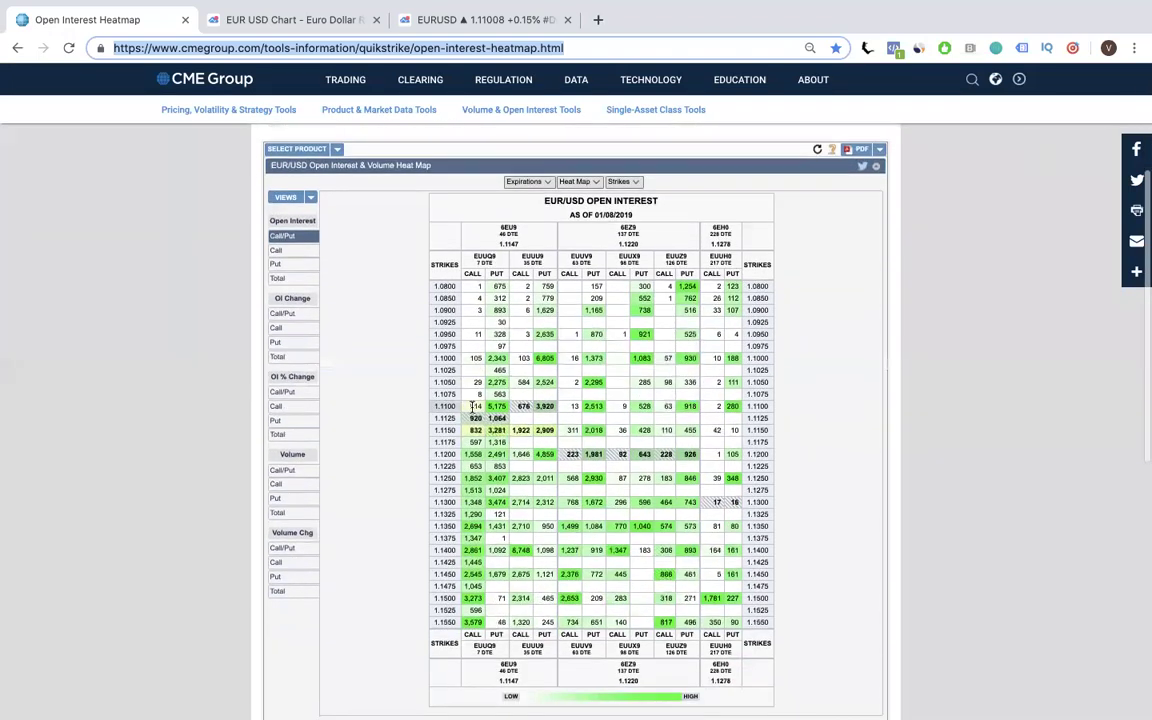
pyautogui.scroll(-2, 472, 406)
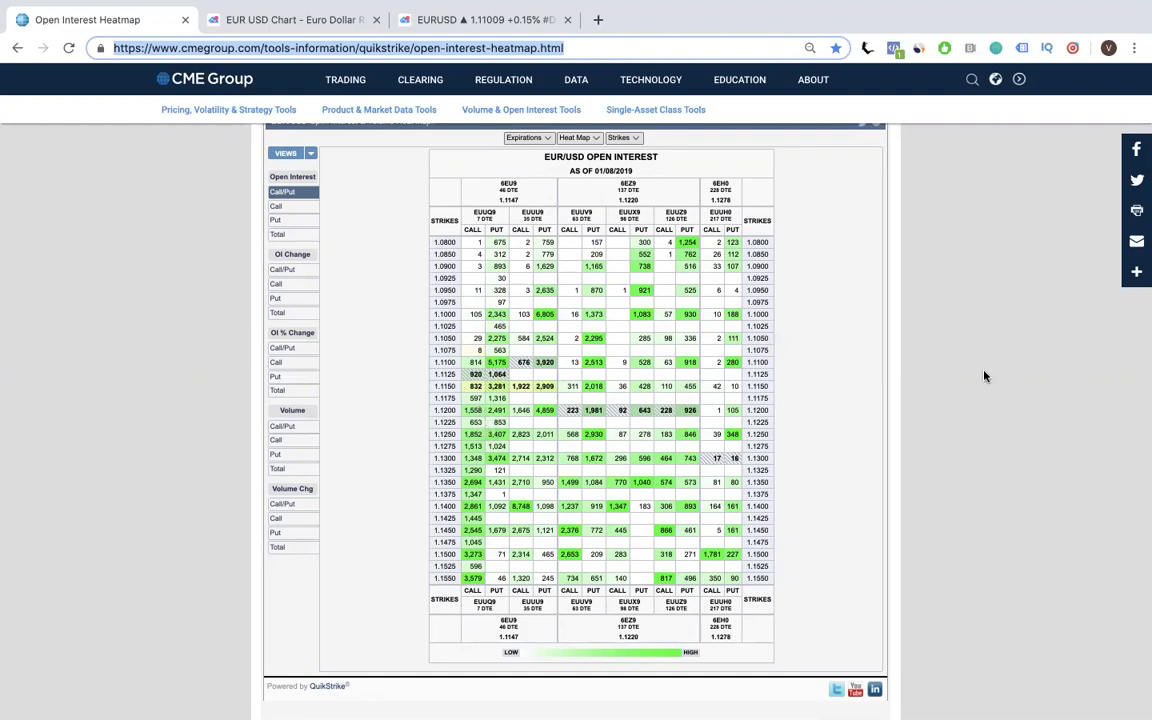
pyautogui.click(443, 20)
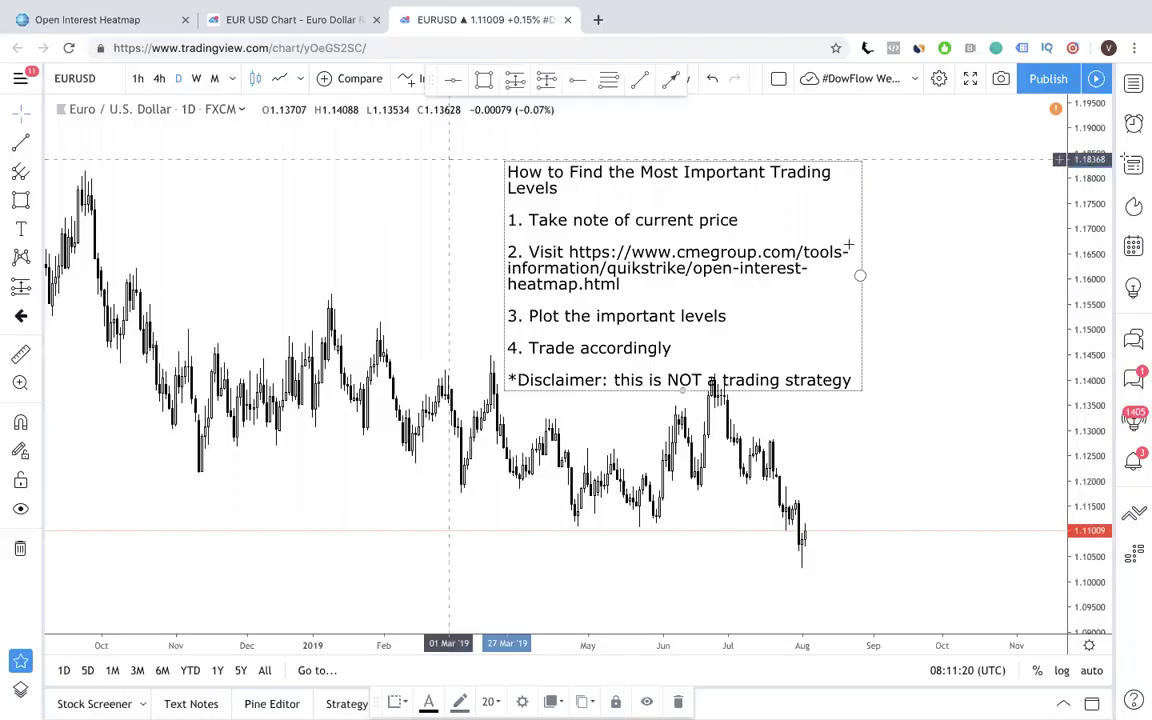
pyautogui.click(101, 28)
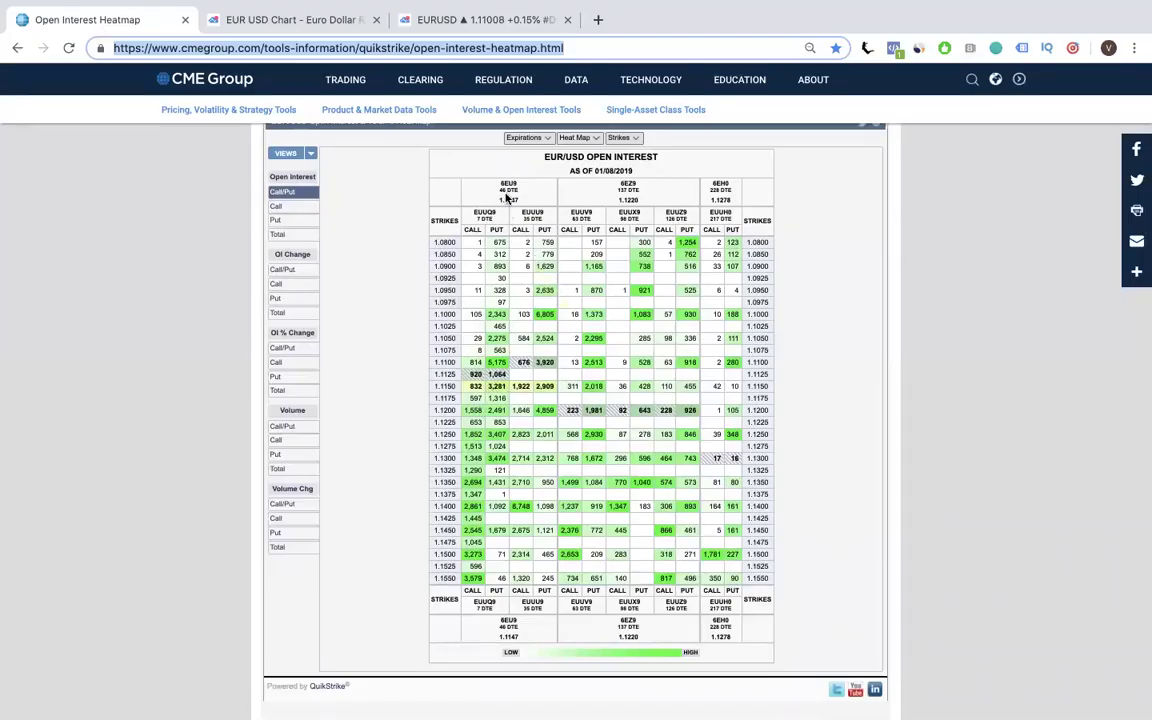
# Step: Open the heatmap's product selection and view the FX Majors pairs under Foreign Exchange
pyautogui.scroll(5, 565, 201)
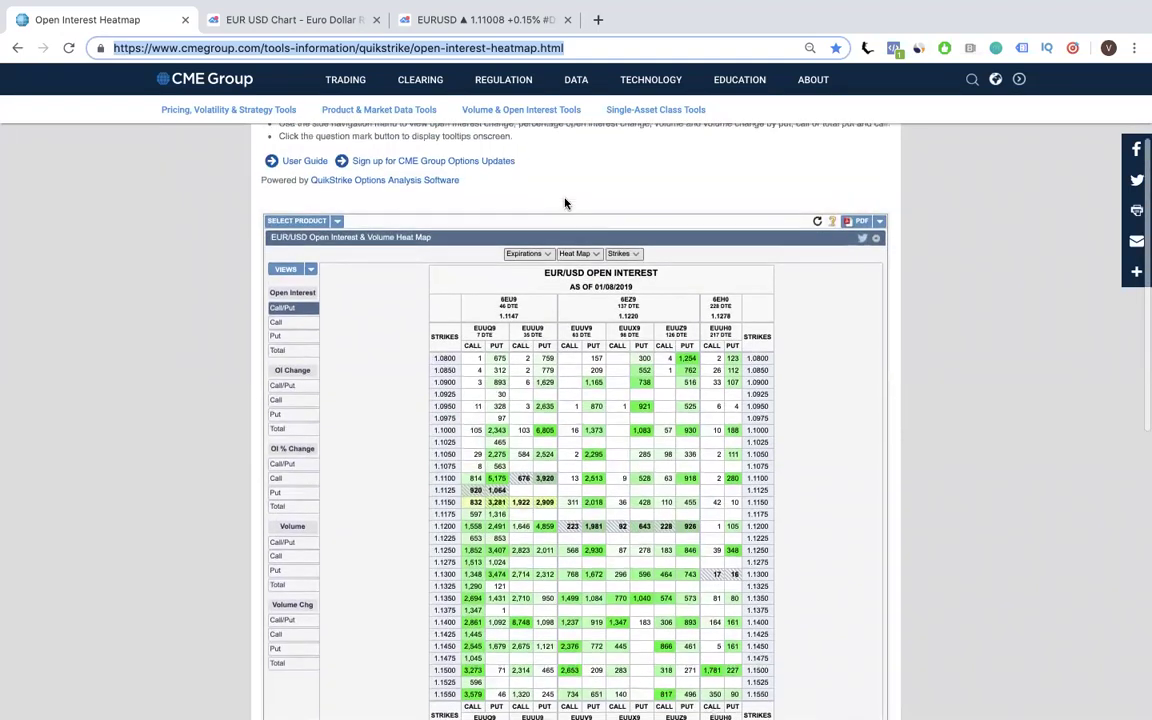
pyautogui.click(298, 381)
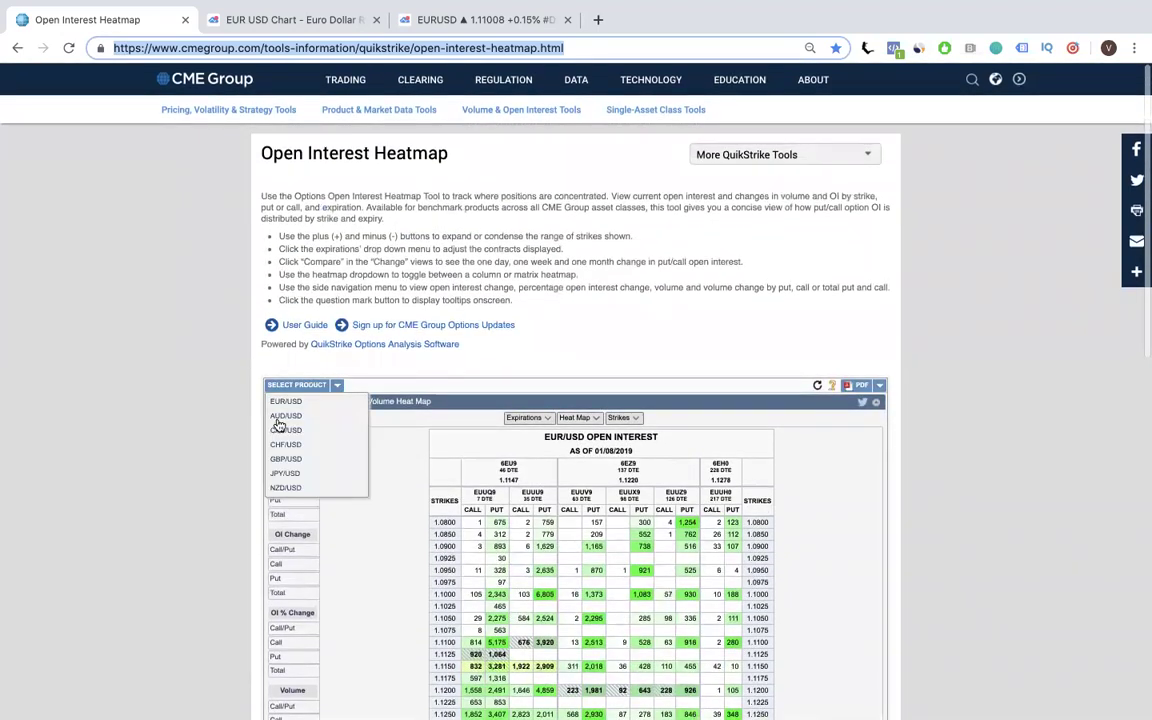
pyautogui.click(303, 401)
pyautogui.click(338, 386)
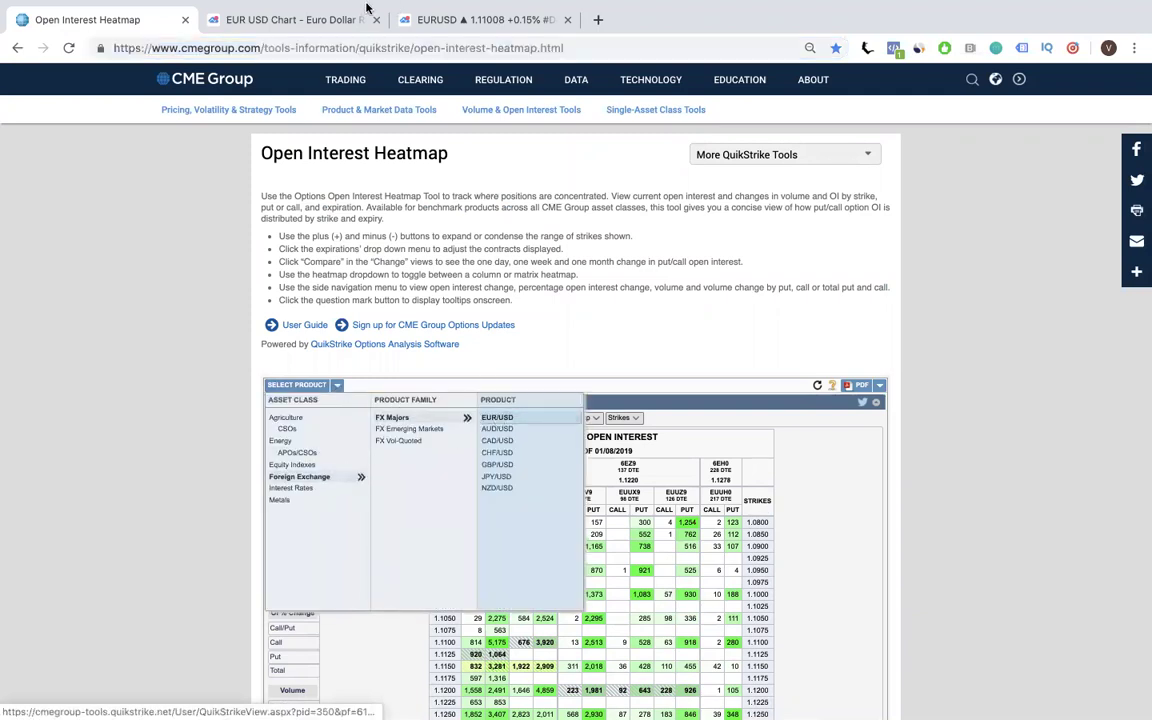
pyautogui.moveTo(363, 8)
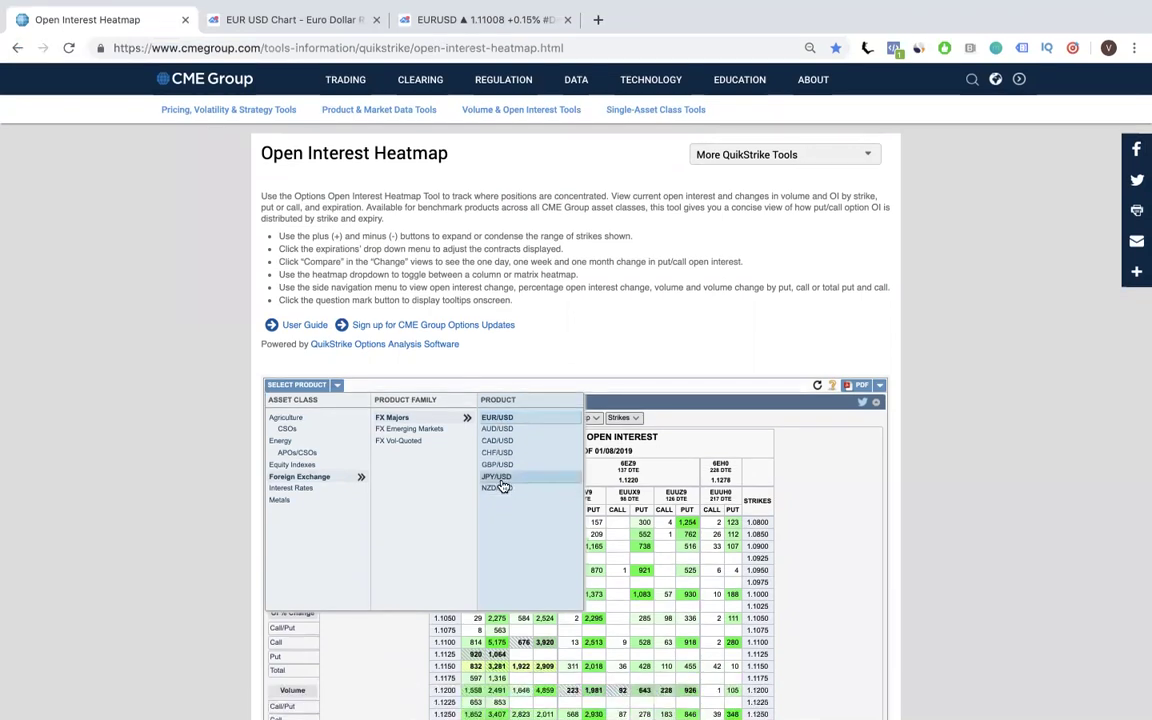
# Step: Review the EUR/USD Open Interest & Volume Heat Map, from its title to the full strikes table
pyautogui.scroll(-2, 502, 485)
pyautogui.scroll(-3, 513, 400)
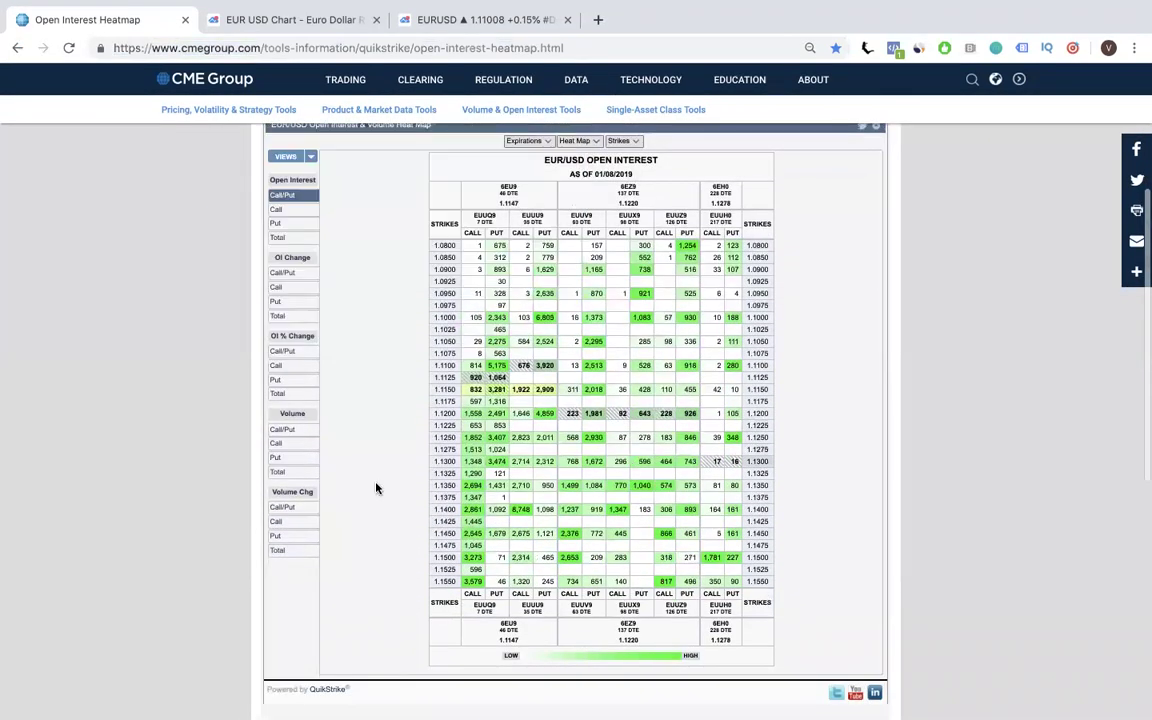
pyautogui.scroll(1, 596, 218)
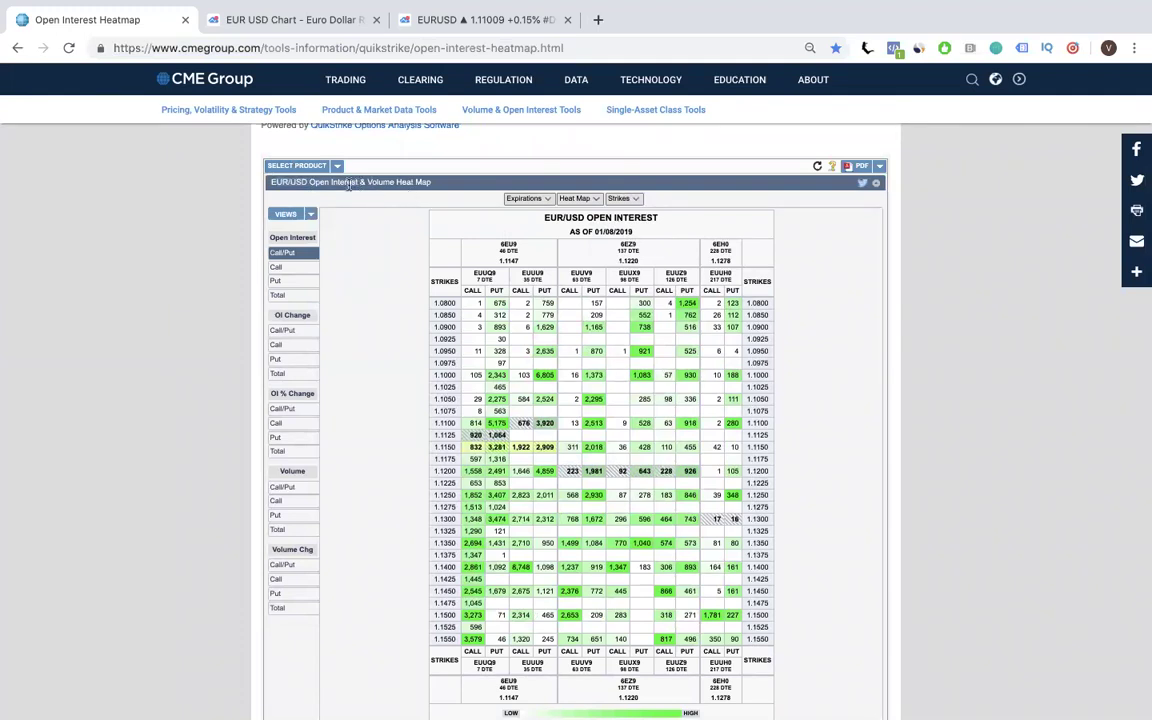
pyautogui.moveTo(309, 182); pyautogui.dragTo(432, 190)
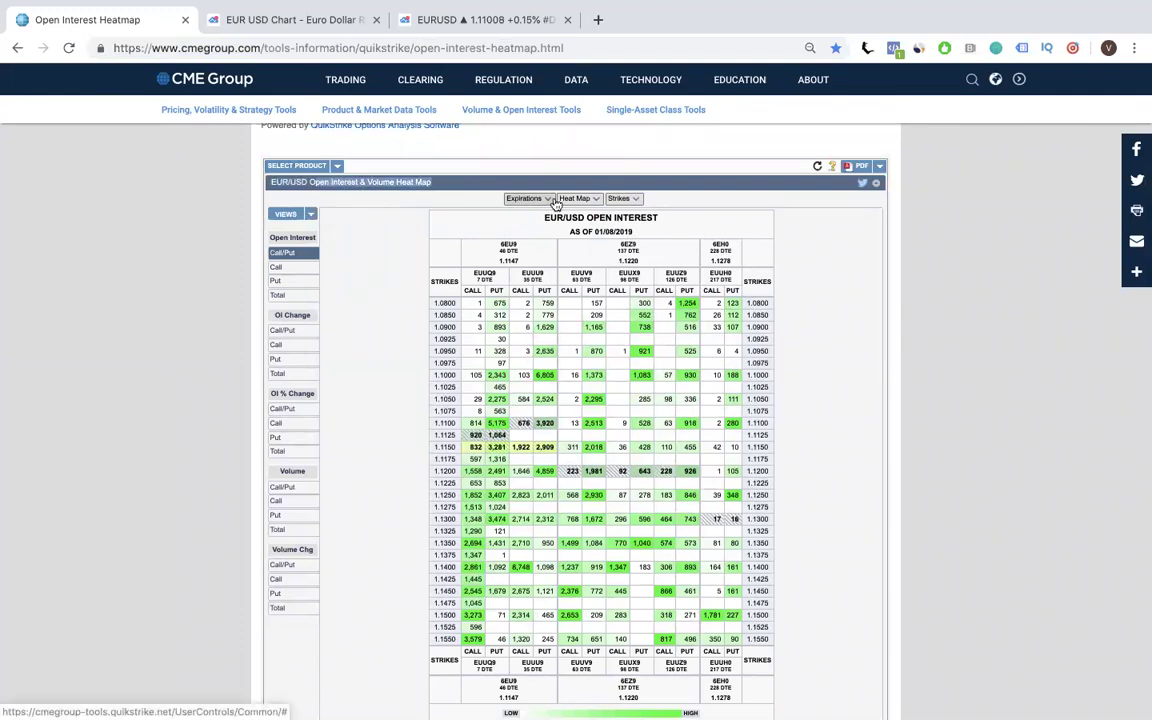
pyautogui.scroll(-1, 622, 200)
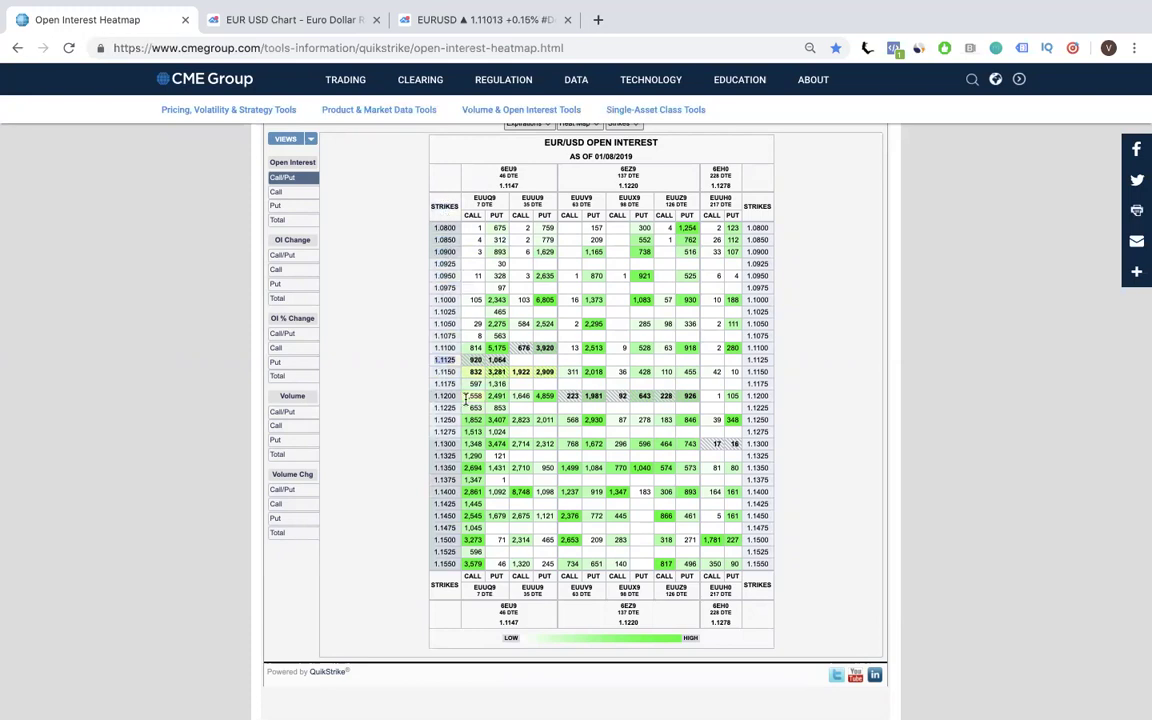
# Step: Examine the heatmap's open interest at the strikes above 1.1125 and compare them with the current price on the TradingView chart
pyautogui.moveTo(440, 506); pyautogui.dragTo(477, 540)
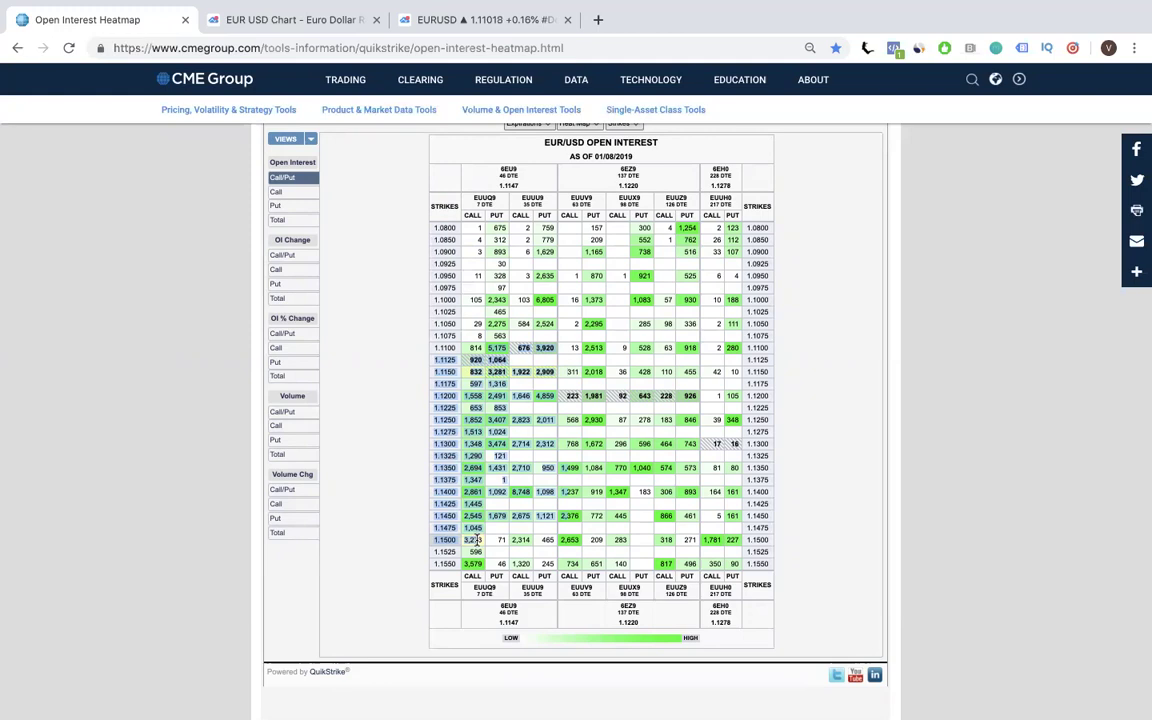
pyautogui.moveTo(458, 479); pyautogui.dragTo(482, 535)
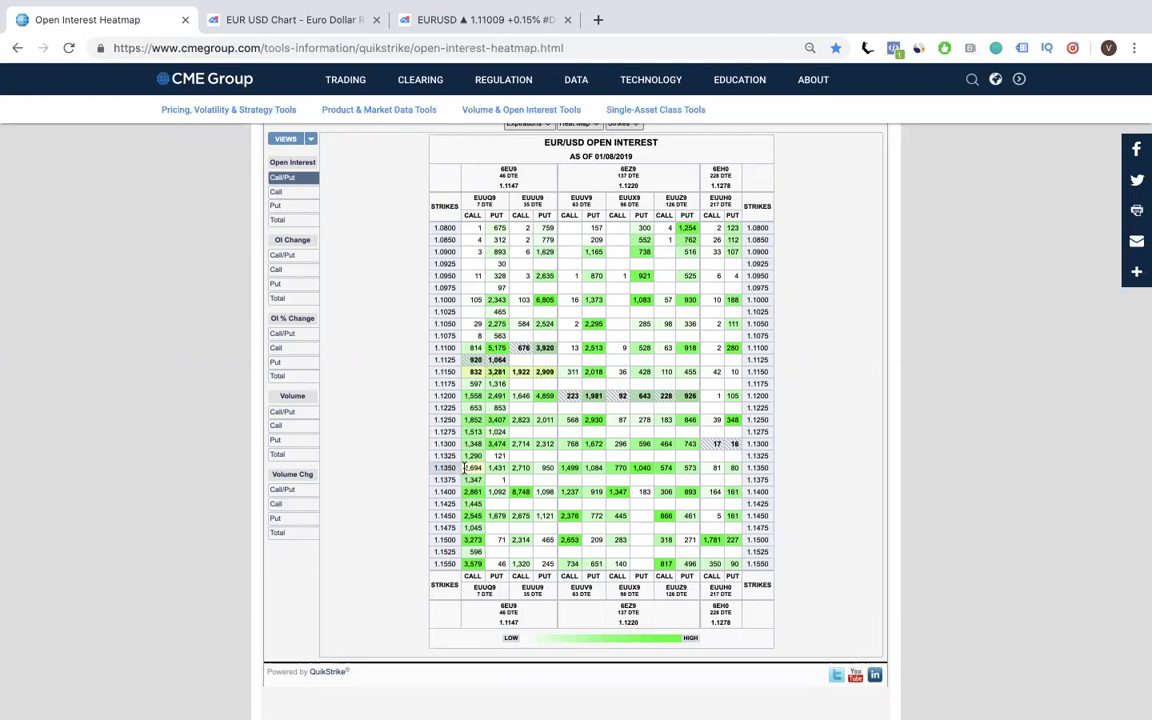
pyautogui.moveTo(469, 480); pyautogui.dragTo(514, 575)
pyautogui.click(507, 10)
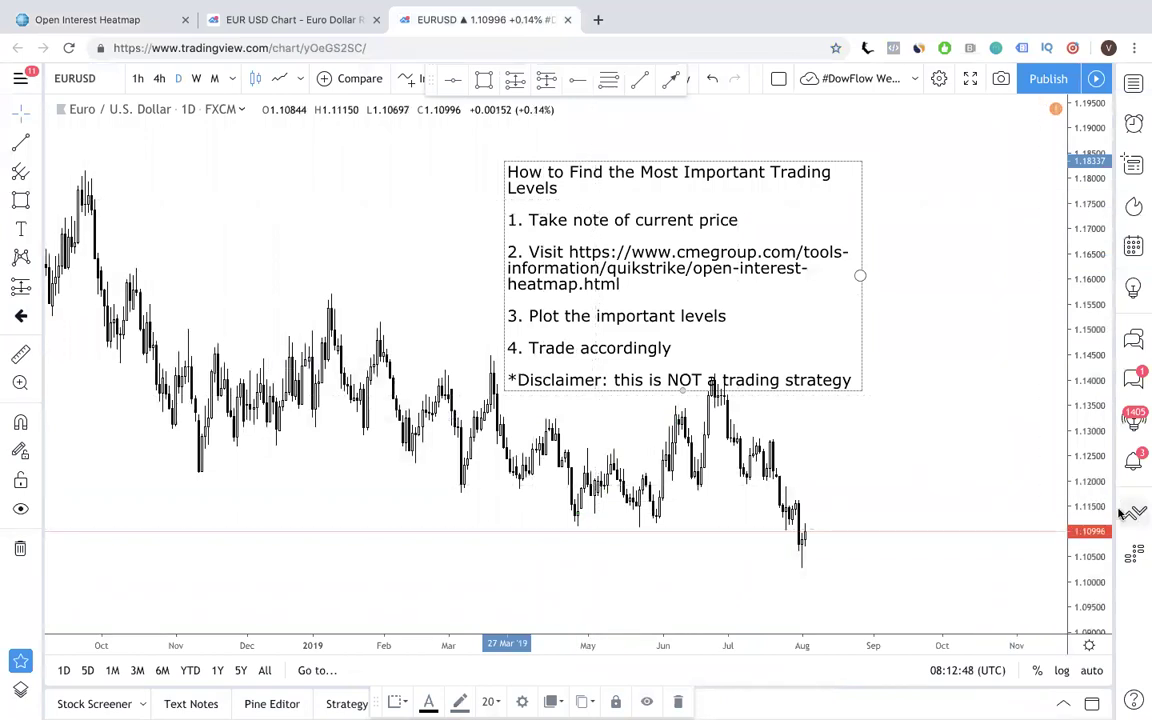
pyautogui.click(52, 29)
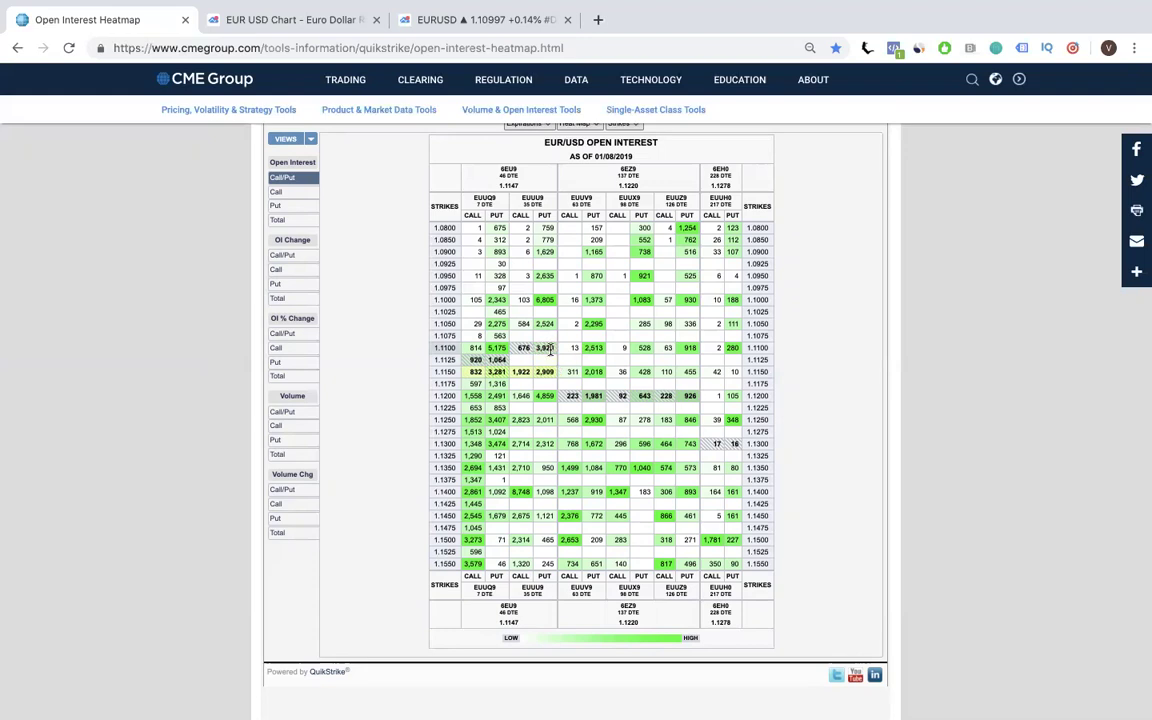
# Step: On the TradingView EURUSD chart, draw a rectangle around the 1.1100 level, about 1.1093–1.1116, from 20 June to 29 August 2019
pyautogui.click(431, 20)
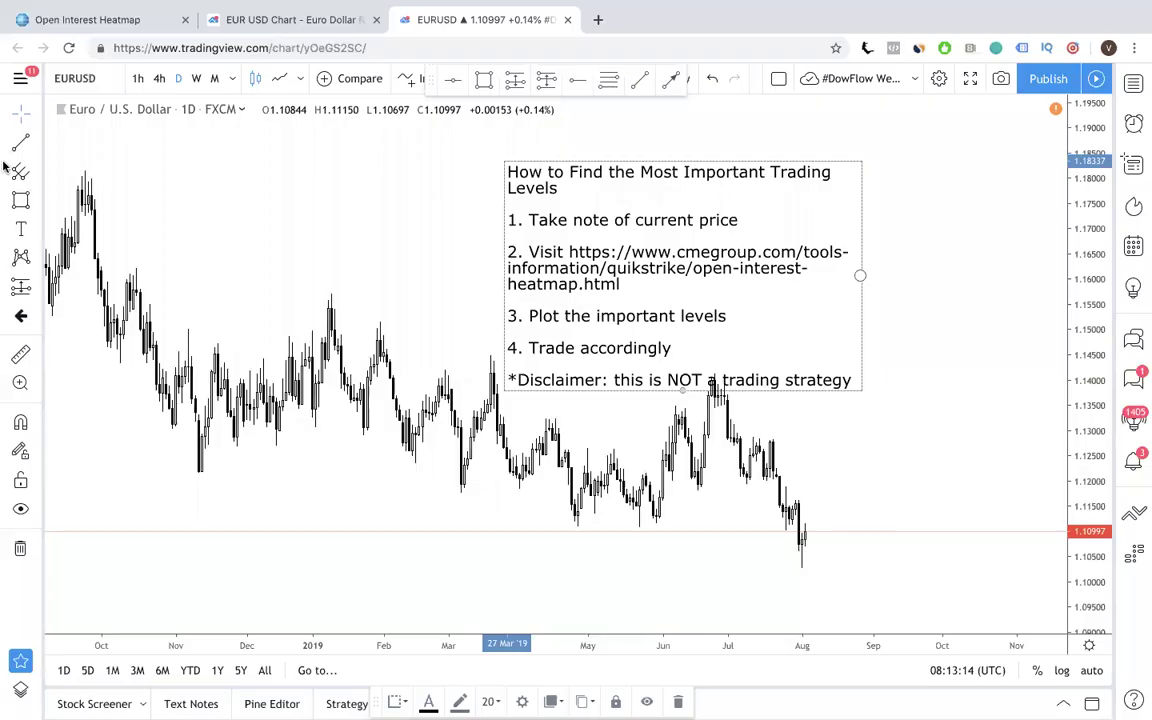
pyautogui.moveTo(703, 522); pyautogui.dragTo(866, 535)
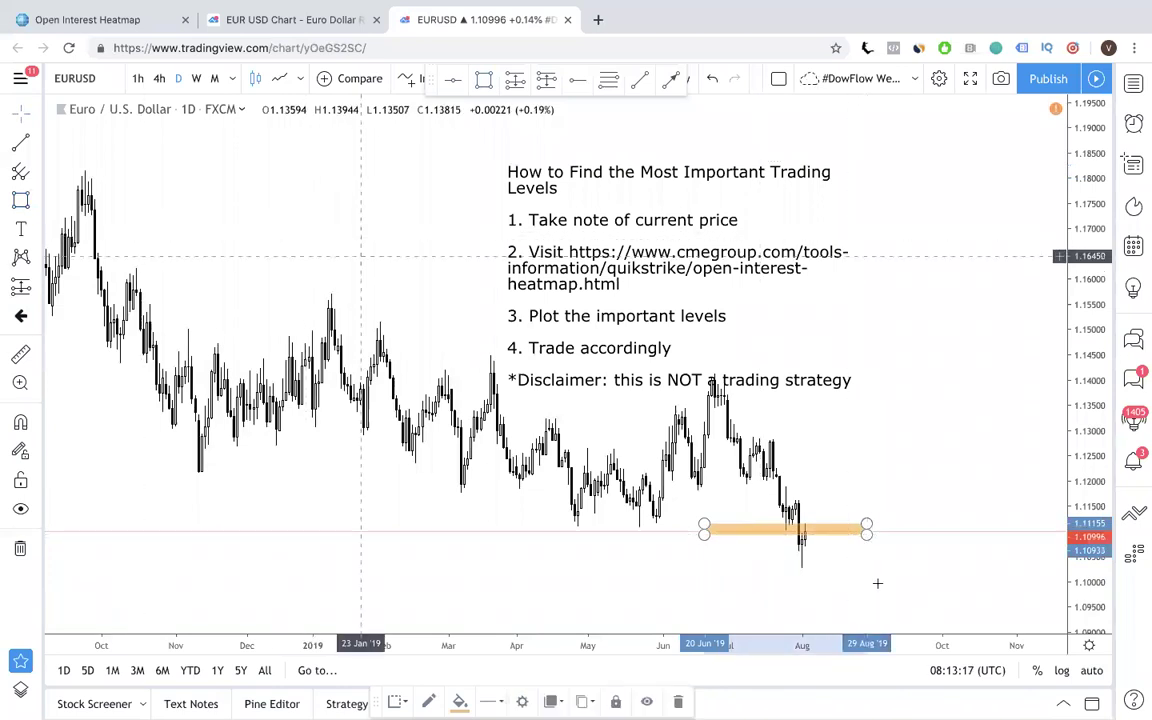
# Step: Set the rectangle's price coordinates to 1.11 and 1.1102, making it a thin band at the 1.1100 level
pyautogui.doubleClick(866, 528)
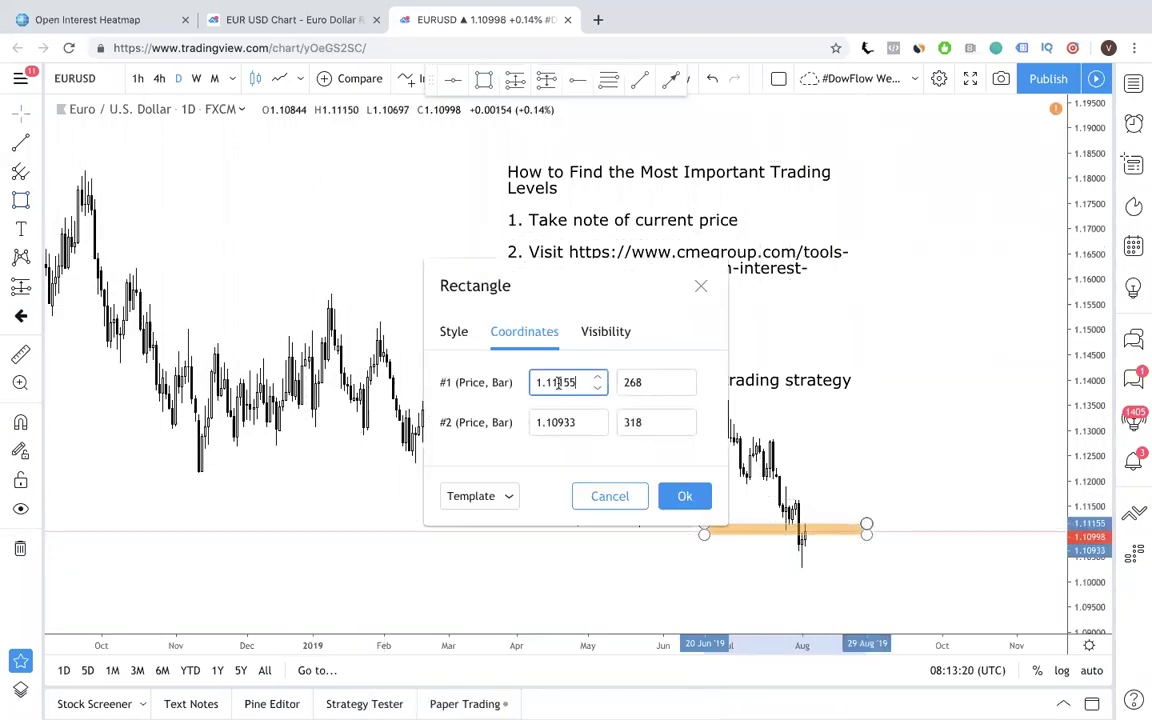
pyautogui.press('BackSpace')
pyautogui.press('BackSpace')
pyautogui.press('BackSpace')
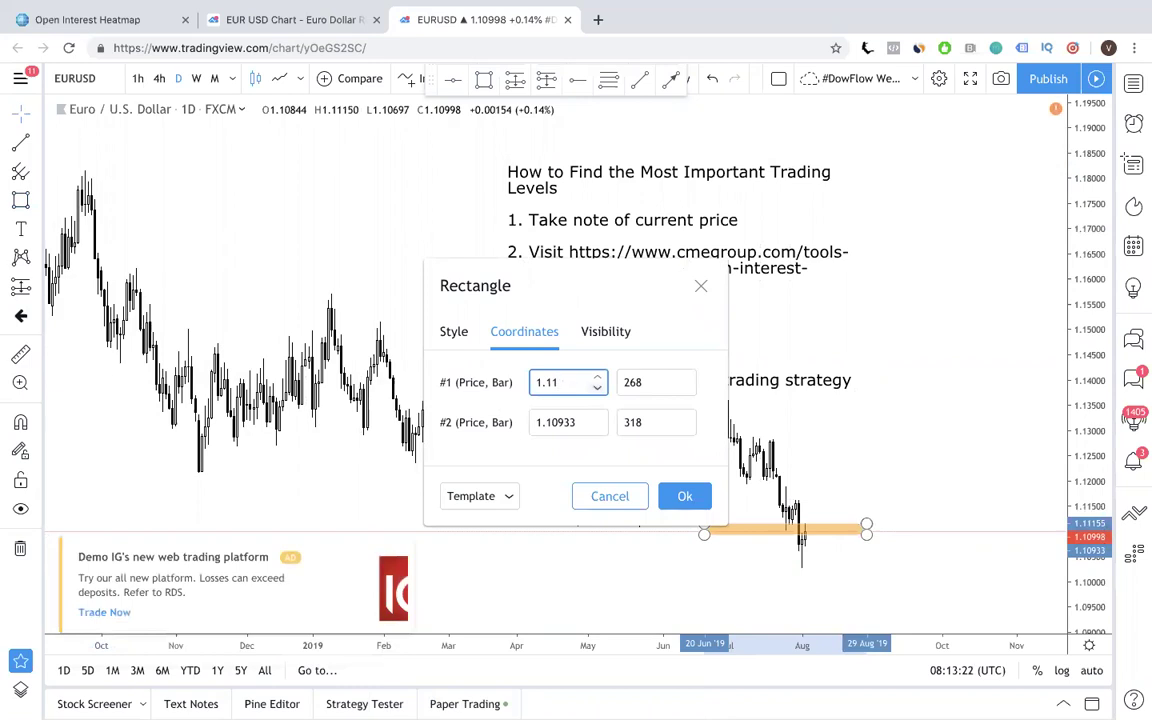
pyautogui.press('Tab')
pyautogui.write('1.1102')
pyautogui.click(685, 496)
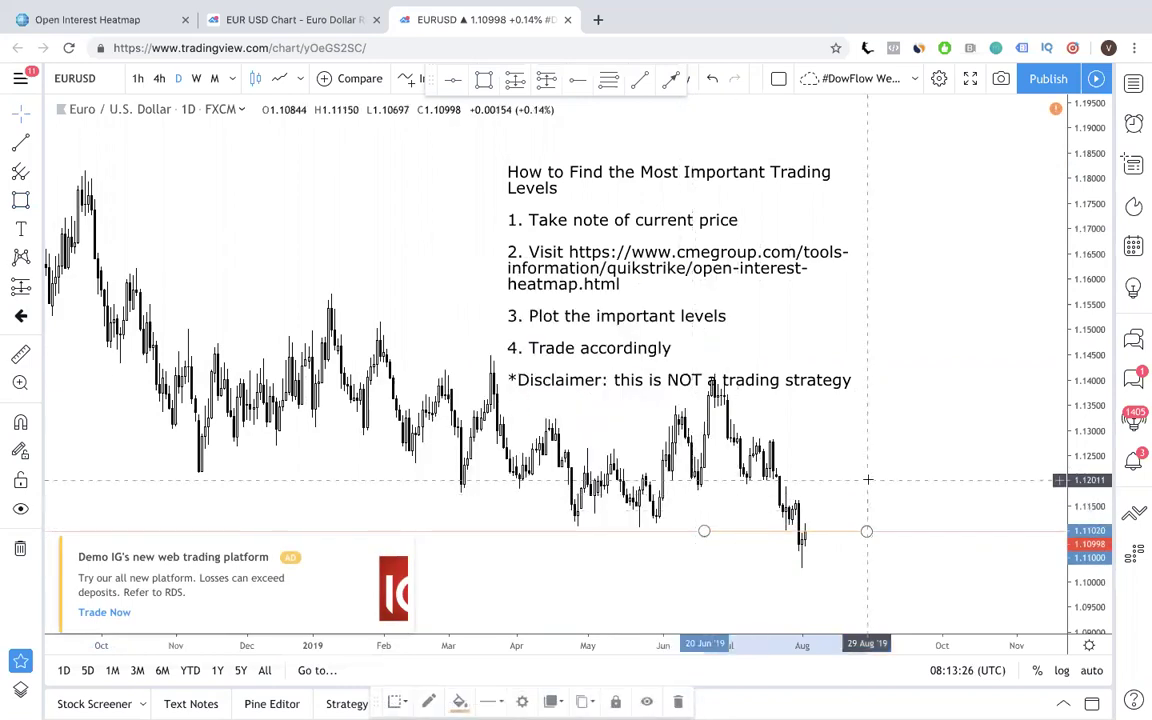
pyautogui.click(867, 480)
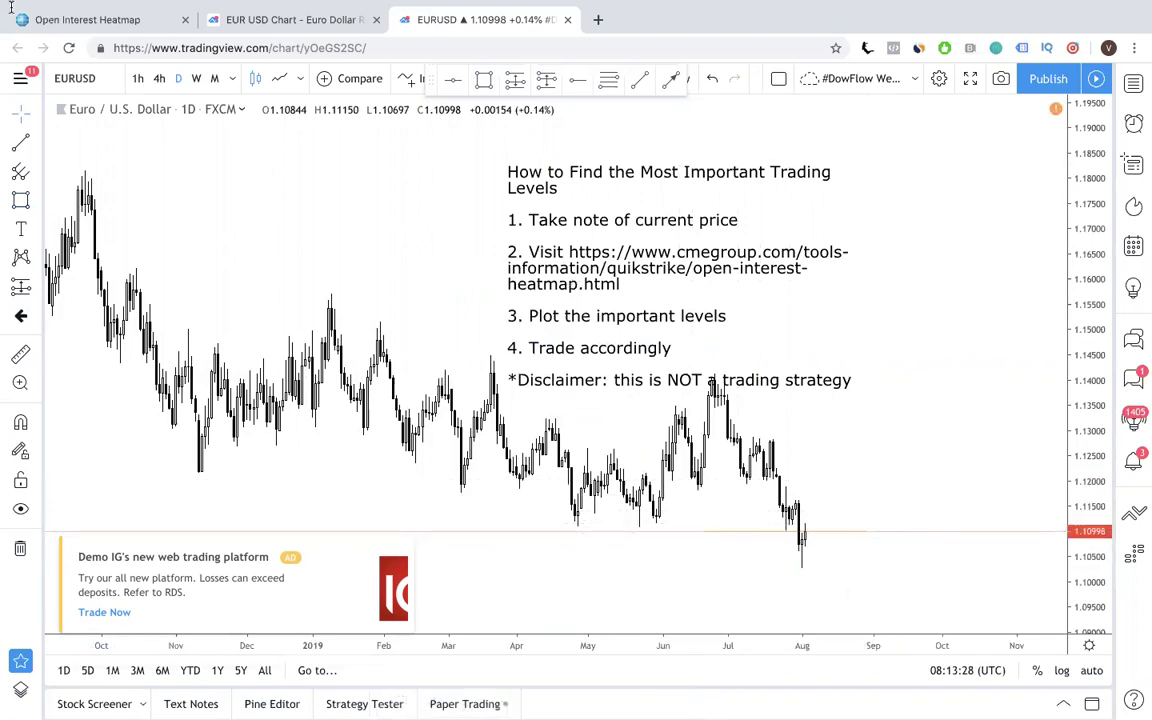
# Step: Examine the open interest heatmap at the strikes around 1.1100 and compare it with the plotted level on the TradingView chart
pyautogui.click(240, 18)
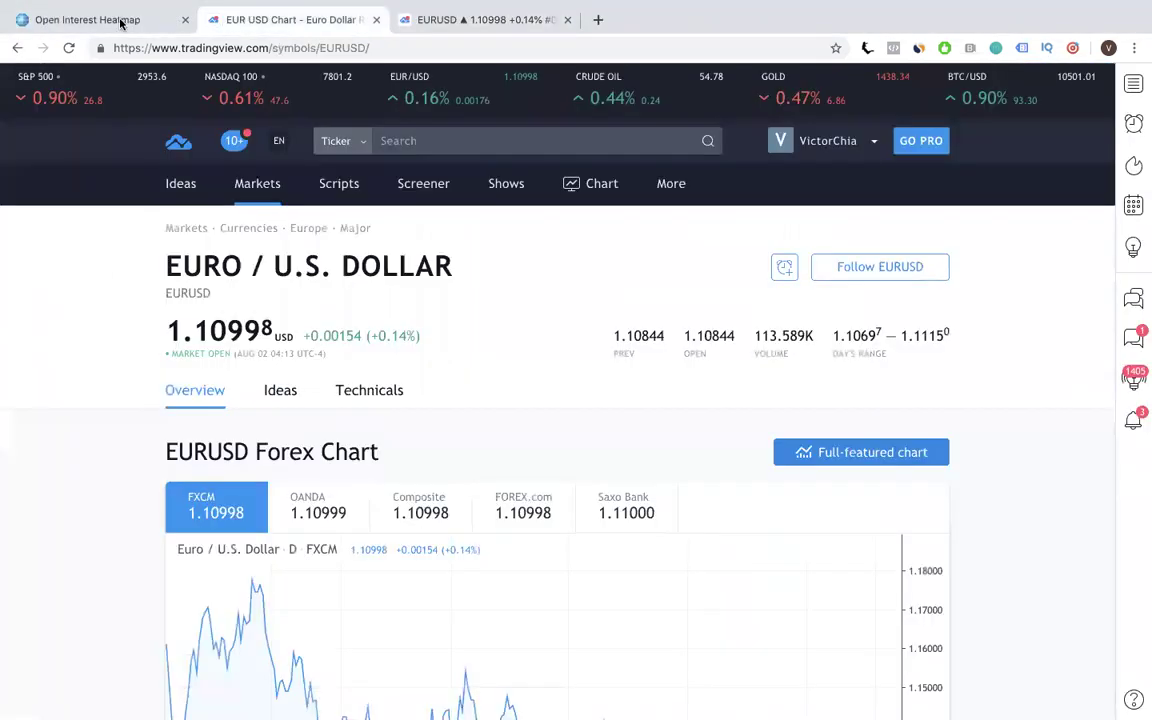
pyautogui.click(118, 20)
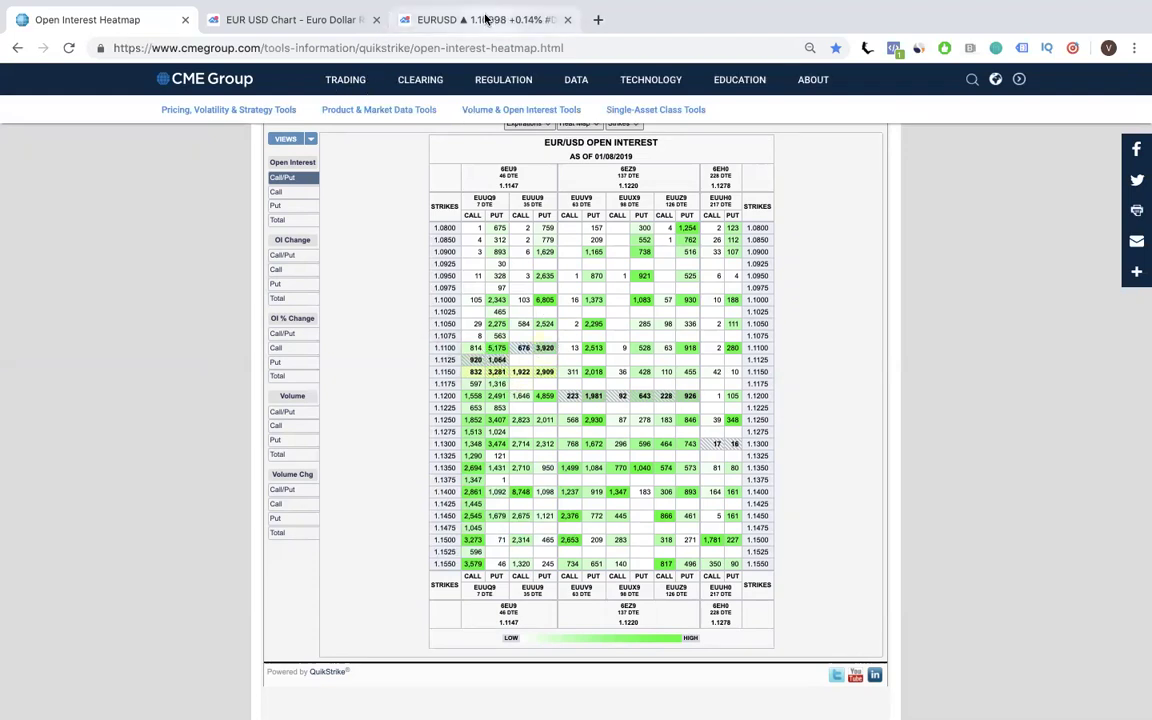
pyautogui.click(440, 19)
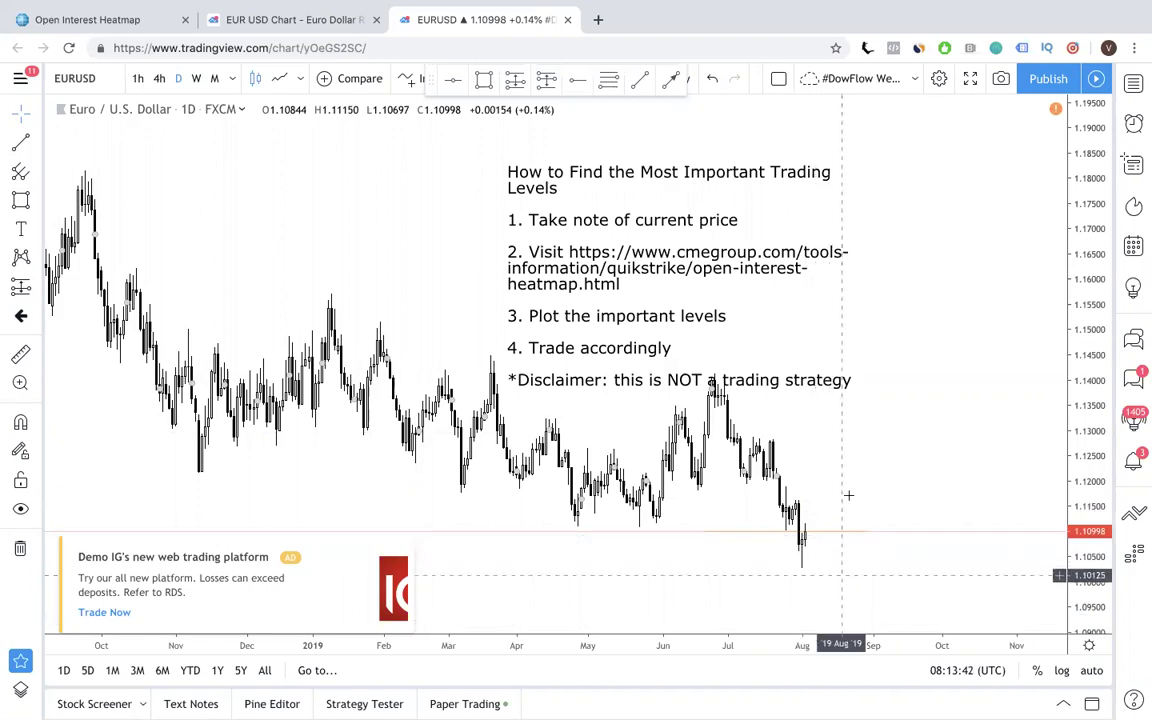
pyautogui.click(95, 19)
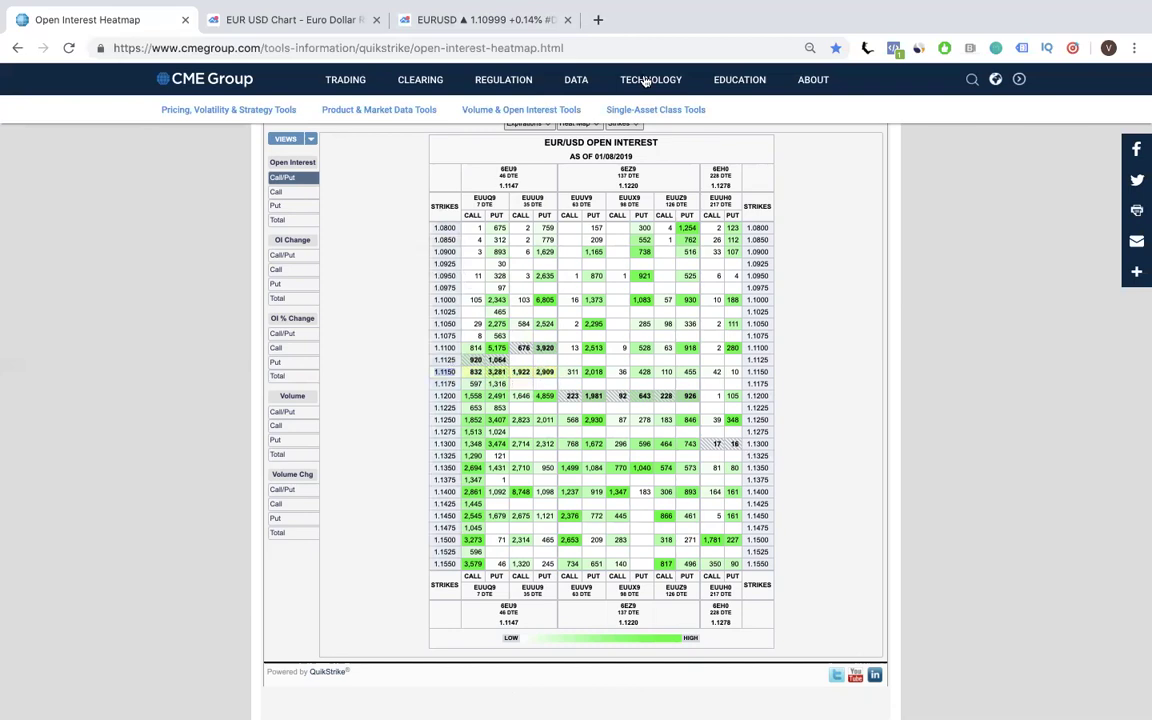
# Step: On the TradingView chart, draw a rectangle below the current price, about 1.0984–1.1016, from 17 June to 12 August 2019
pyautogui.click(455, 20)
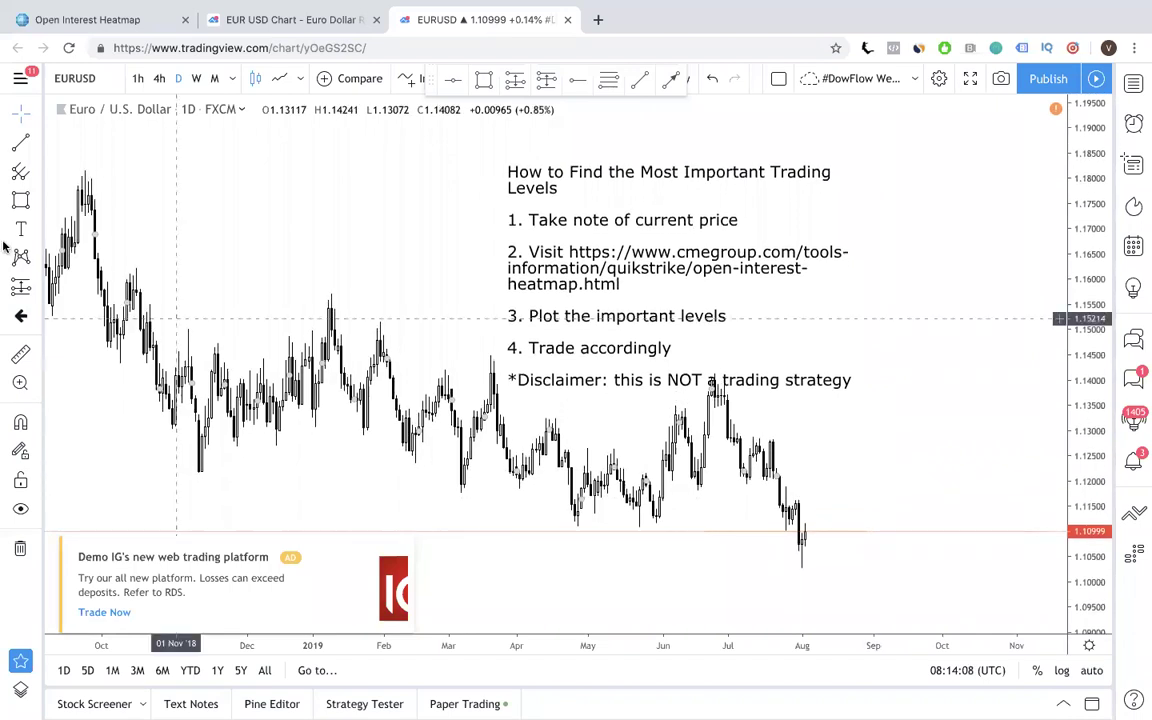
pyautogui.click(21, 202)
pyautogui.moveTo(694, 576); pyautogui.dragTo(825, 590)
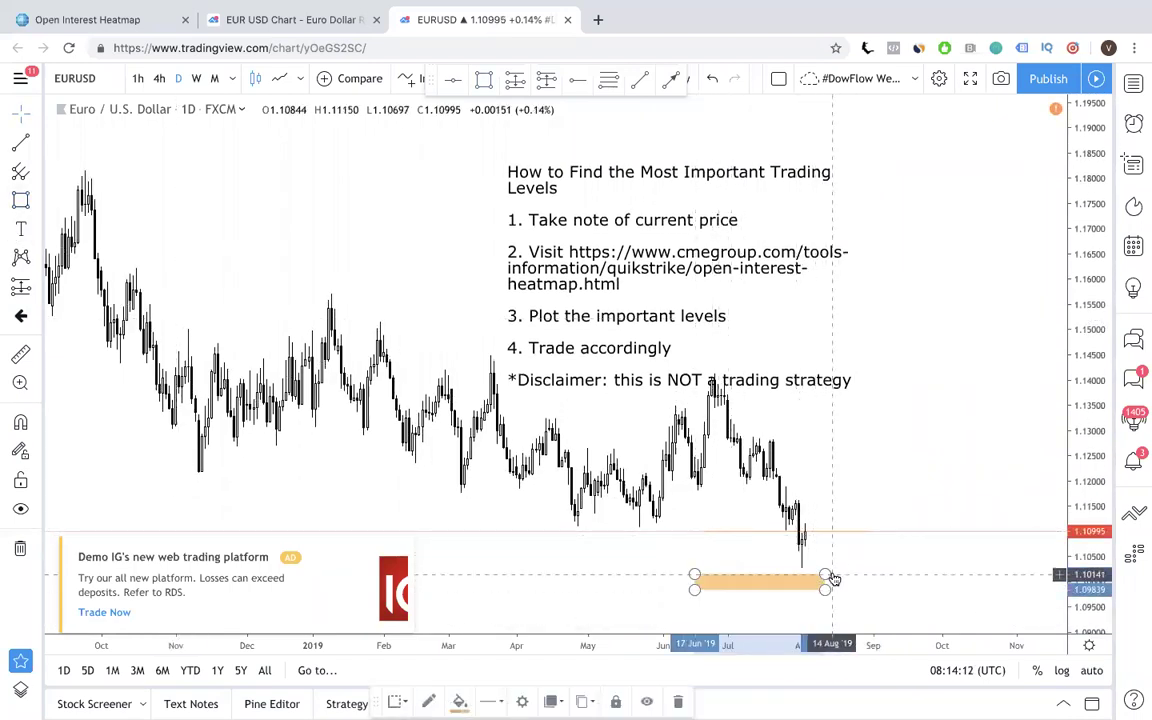
# Step: Edit the lower rectangle's price coordinates to make it a thin band at the 1.1050 level
pyautogui.doubleClick(825, 577)
pyautogui.click(551, 382)
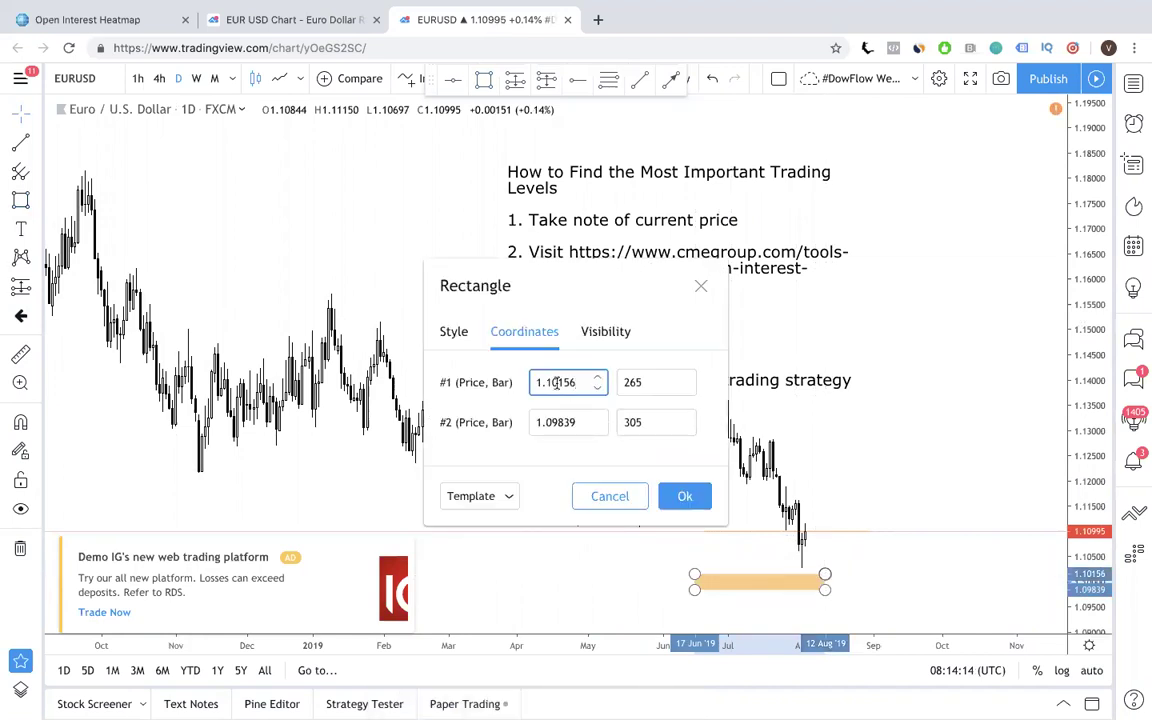
pyautogui.press('Delete')
pyautogui.press('Tab')
pyautogui.press('Tab')
pyautogui.hotkey('shift', 'Tab')
pyautogui.write('1.10')
pyautogui.press('BackSpace')
pyautogui.write('105')
pyautogui.click(668, 501)
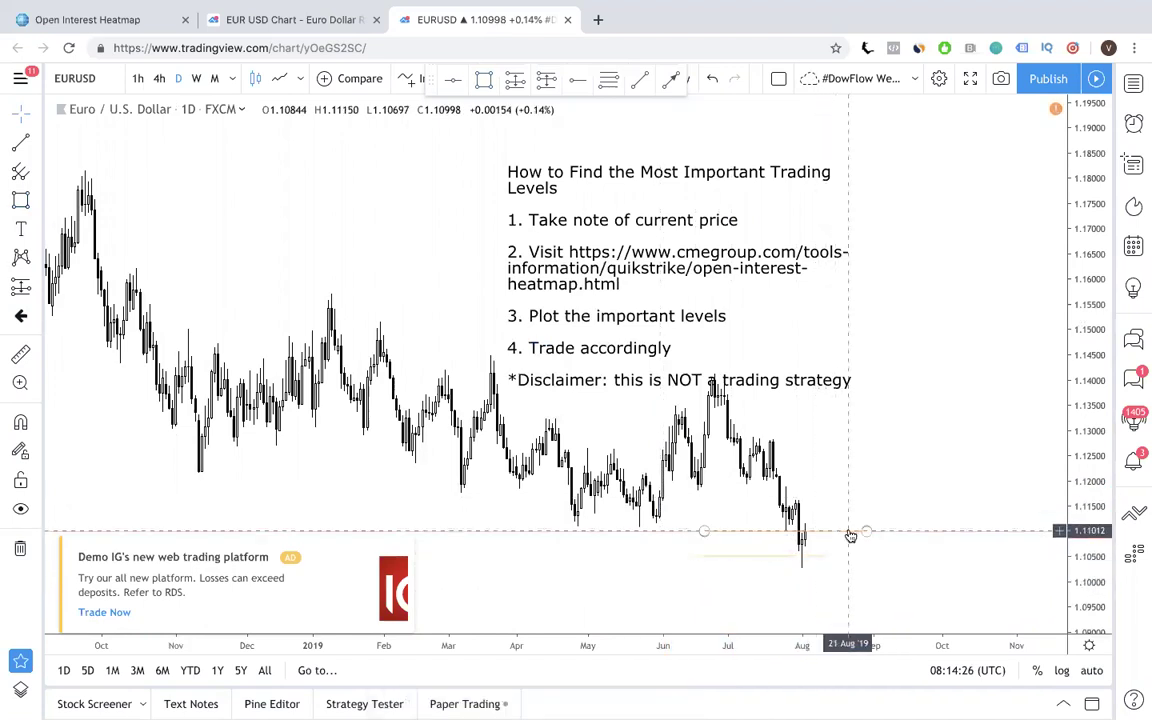
# Step: Examine the heatmap's open interest at the 1.1050 and 1.1150 strikes and compare them with the levels plotted on the TradingView chart
pyautogui.click(66, 26)
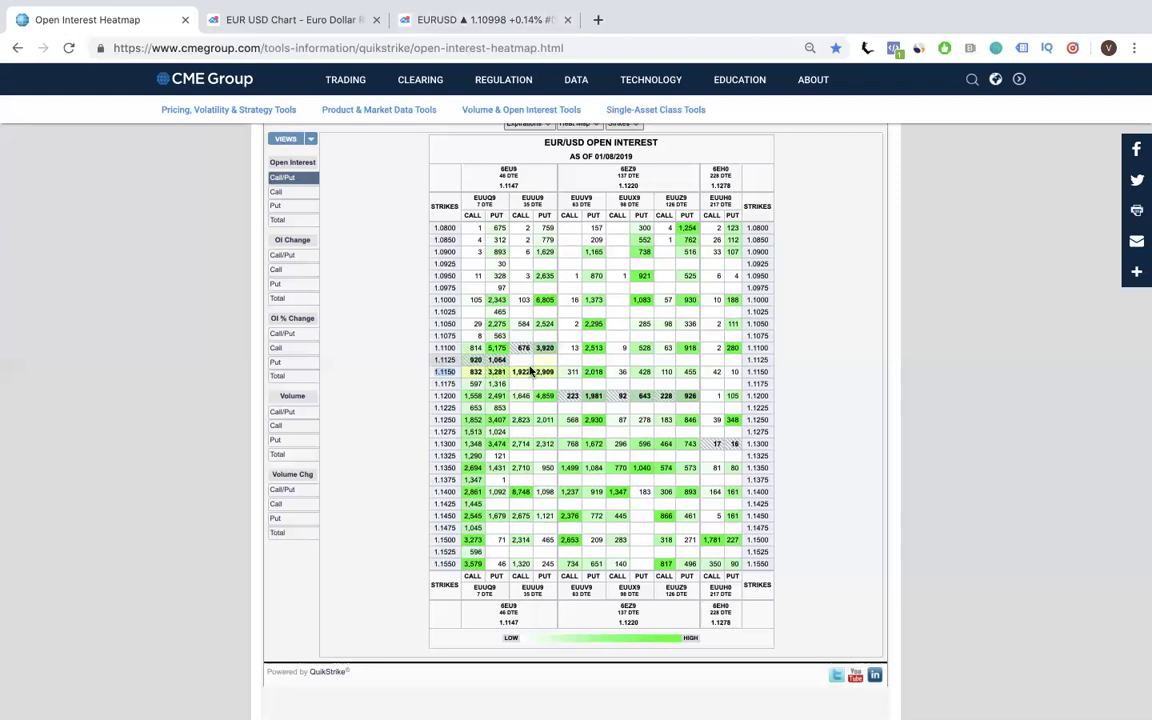
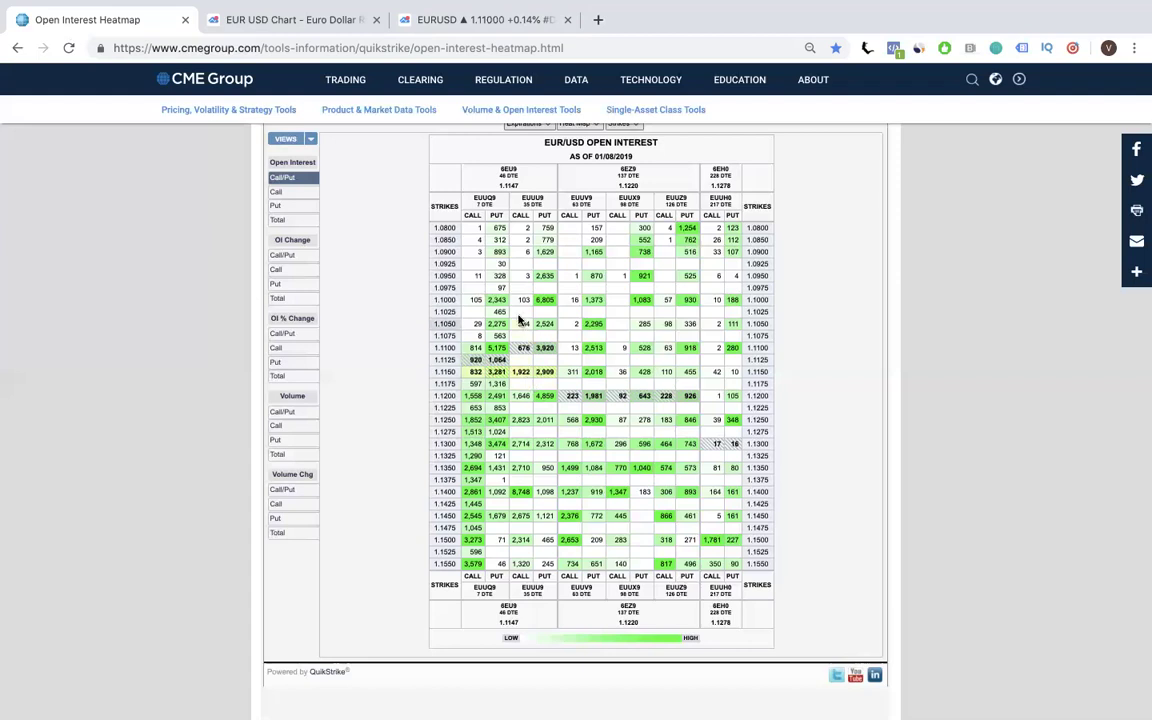
pyautogui.click(450, 22)
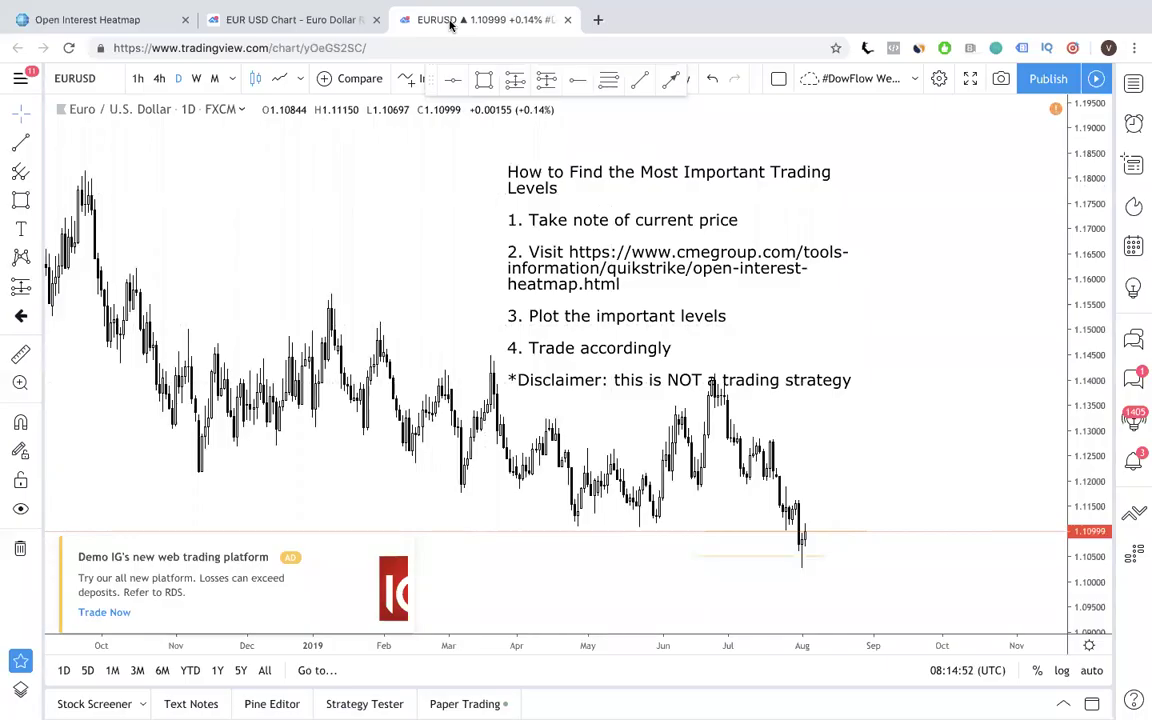
pyautogui.click(115, 21)
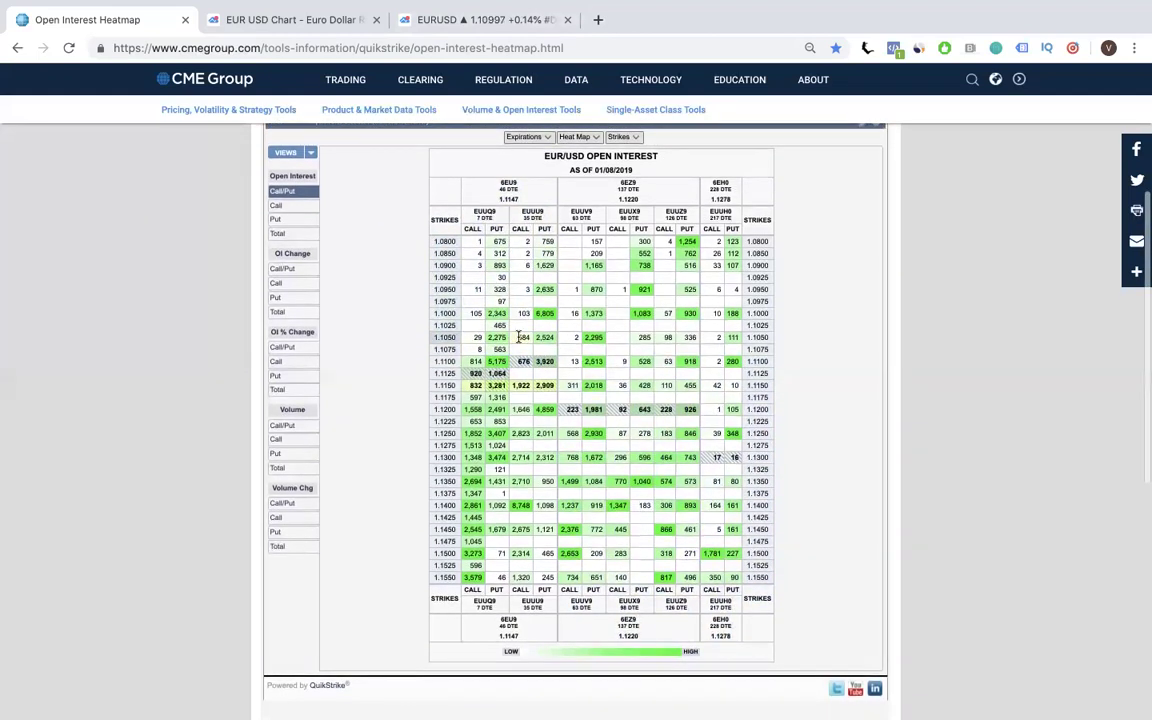
pyautogui.click(470, 19)
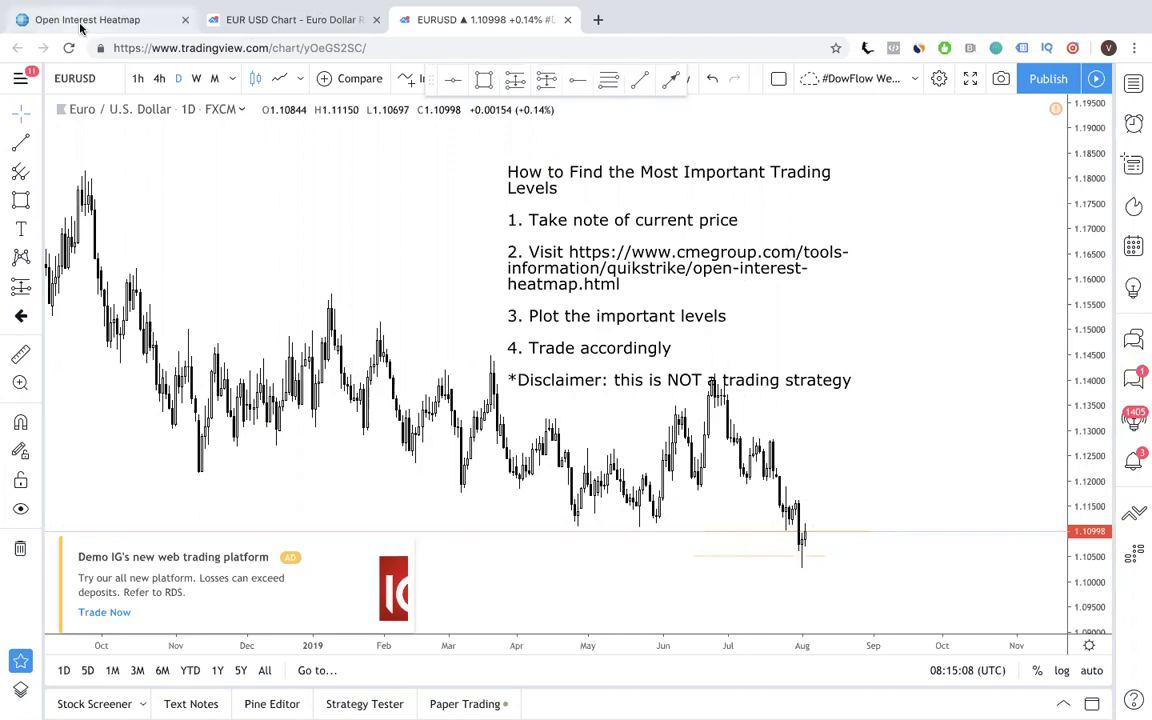
pyautogui.moveTo(145, 10)
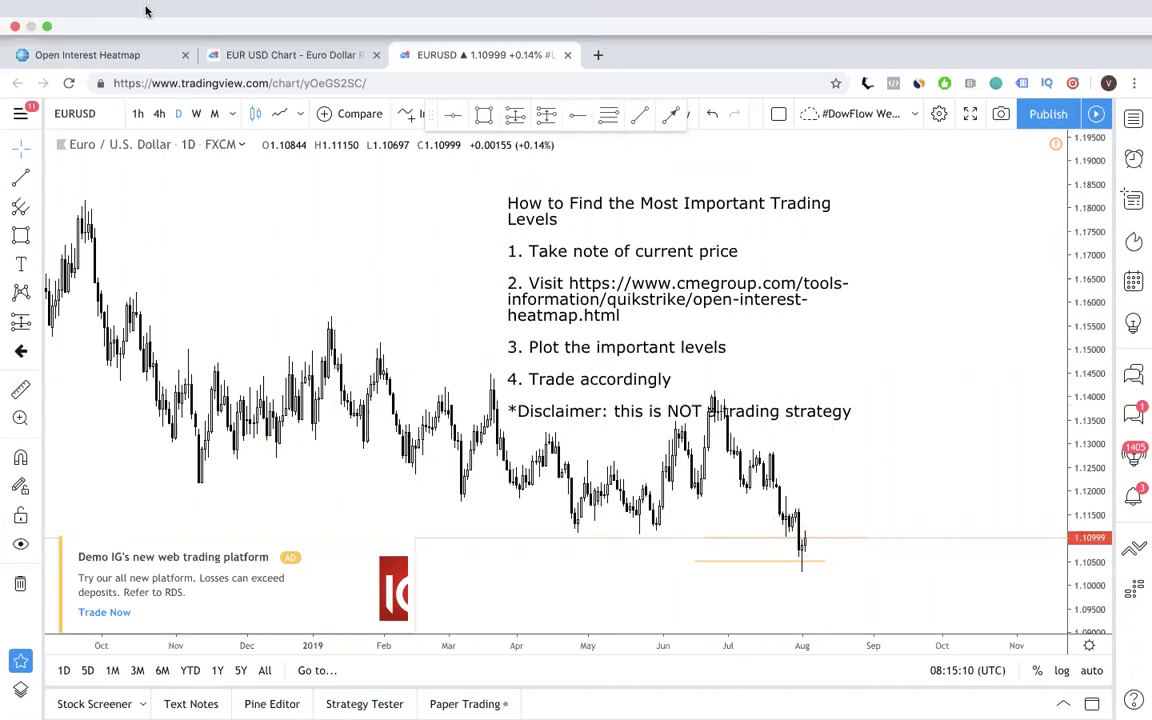
pyautogui.click(100, 55)
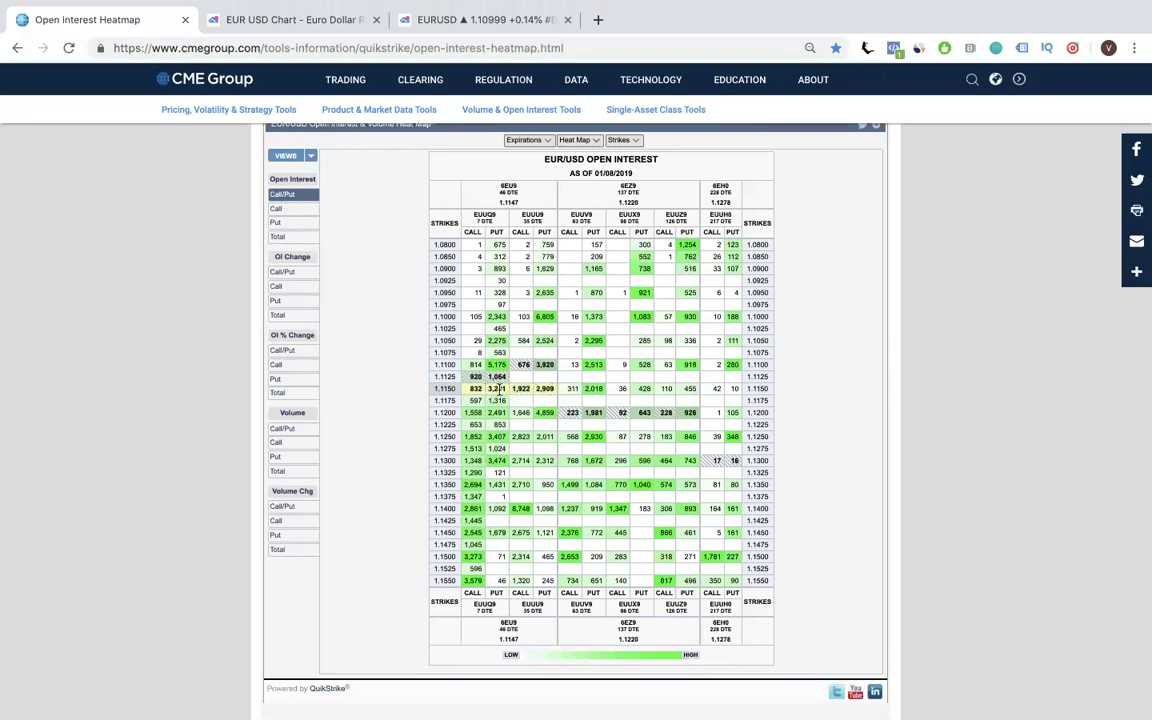
# Step: On the TradingView chart, draw a rectangle above the current price, about 1.1185–1.1196, from 27 June to 23 August 2019
pyautogui.click(430, 24)
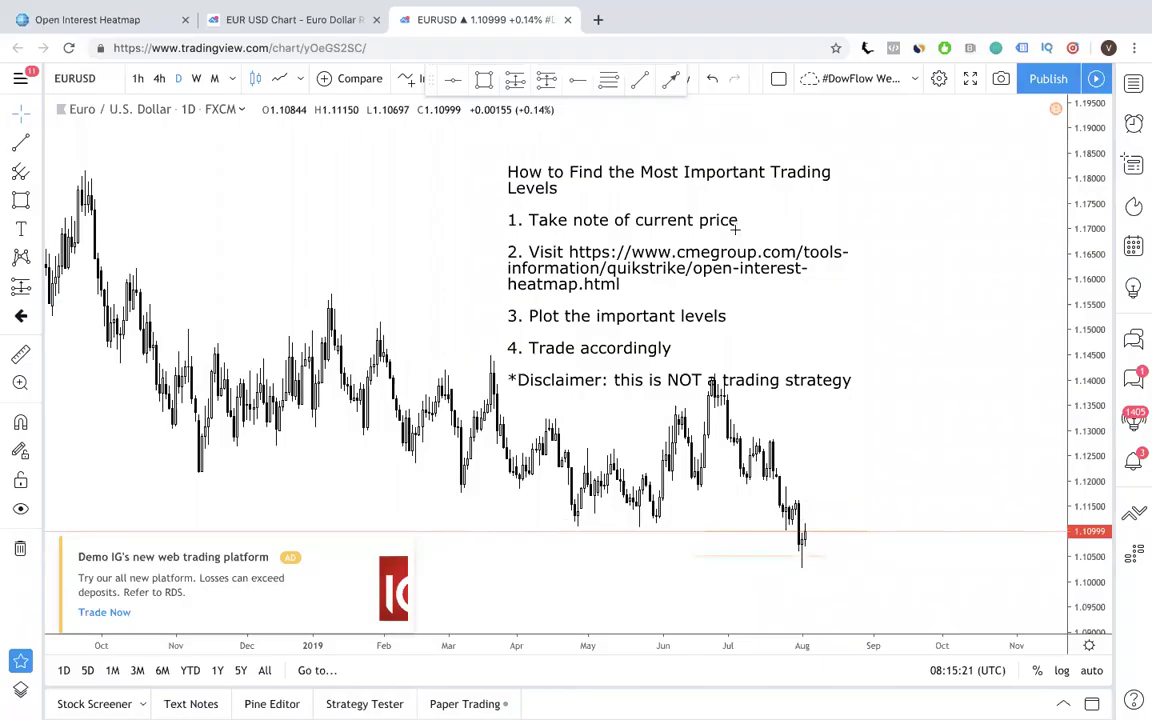
pyautogui.click(20, 200)
pyautogui.moveTo(720, 486); pyautogui.dragTo(854, 486)
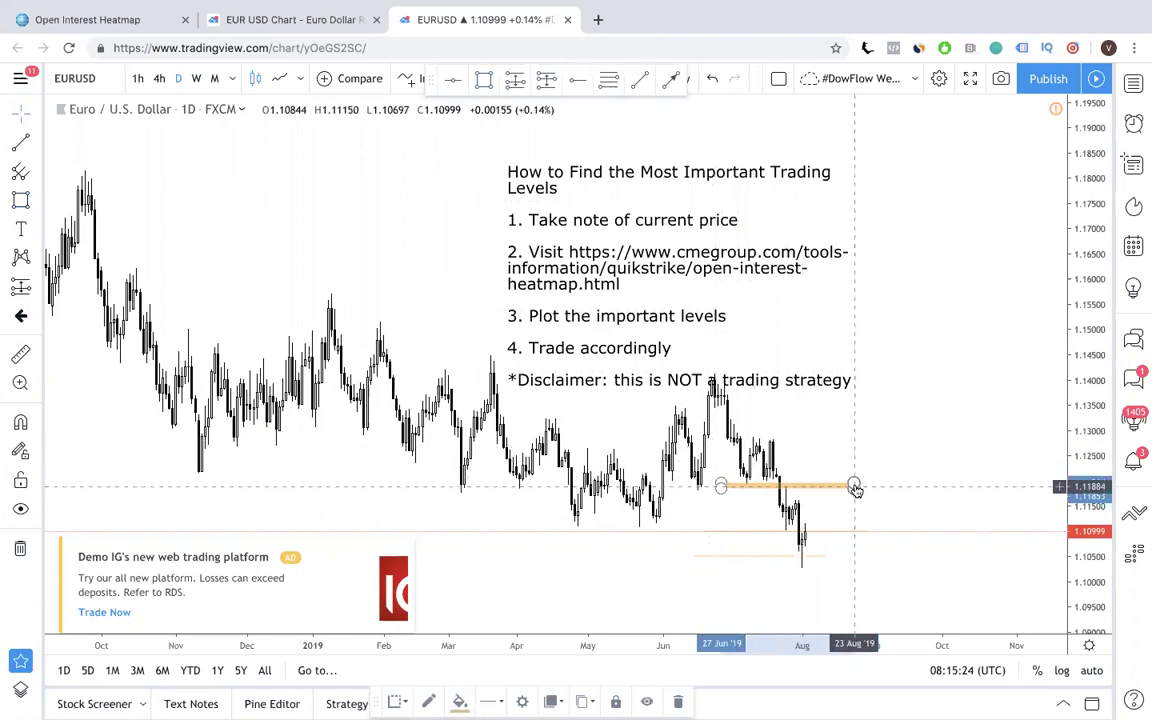
# Step: Set the upper rectangle's price coordinates to 1.11500 and 1.11520
pyautogui.doubleClick(853, 486)
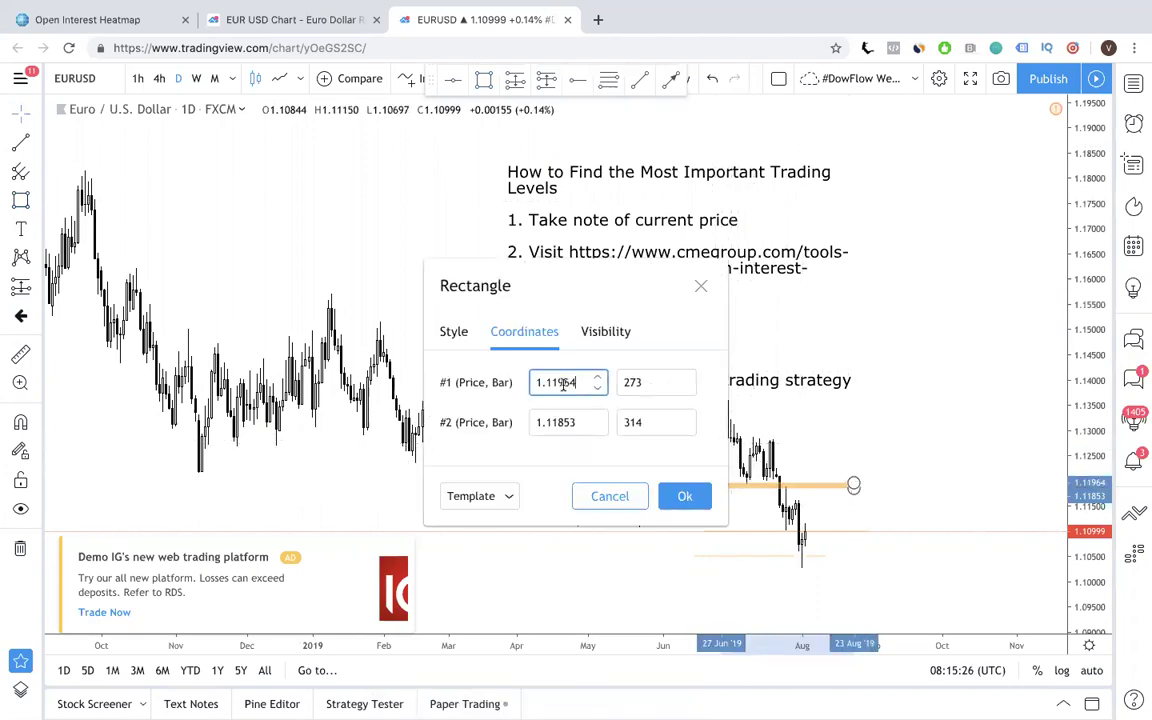
pyautogui.moveTo(563, 385); pyautogui.dragTo(740, 418)
pyautogui.write('500')
pyautogui.press('Tab')
pyautogui.press('Tab')
pyautogui.press('Tab')
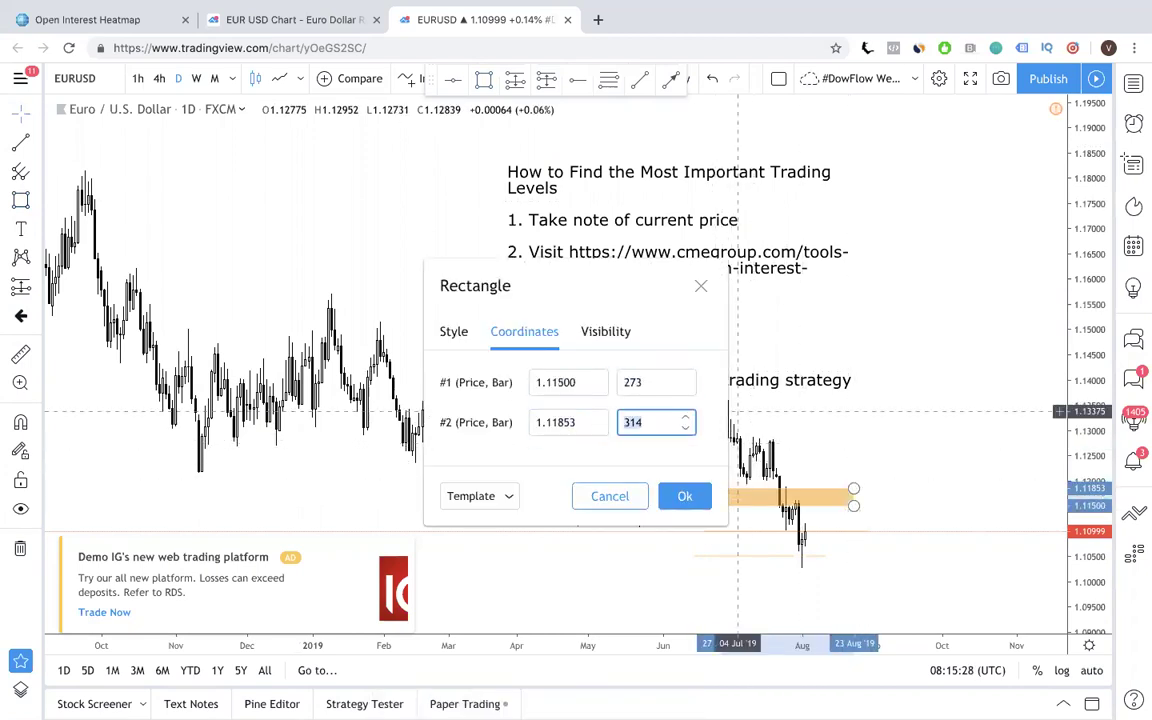
pyautogui.click(560, 424)
pyautogui.write('1.11')
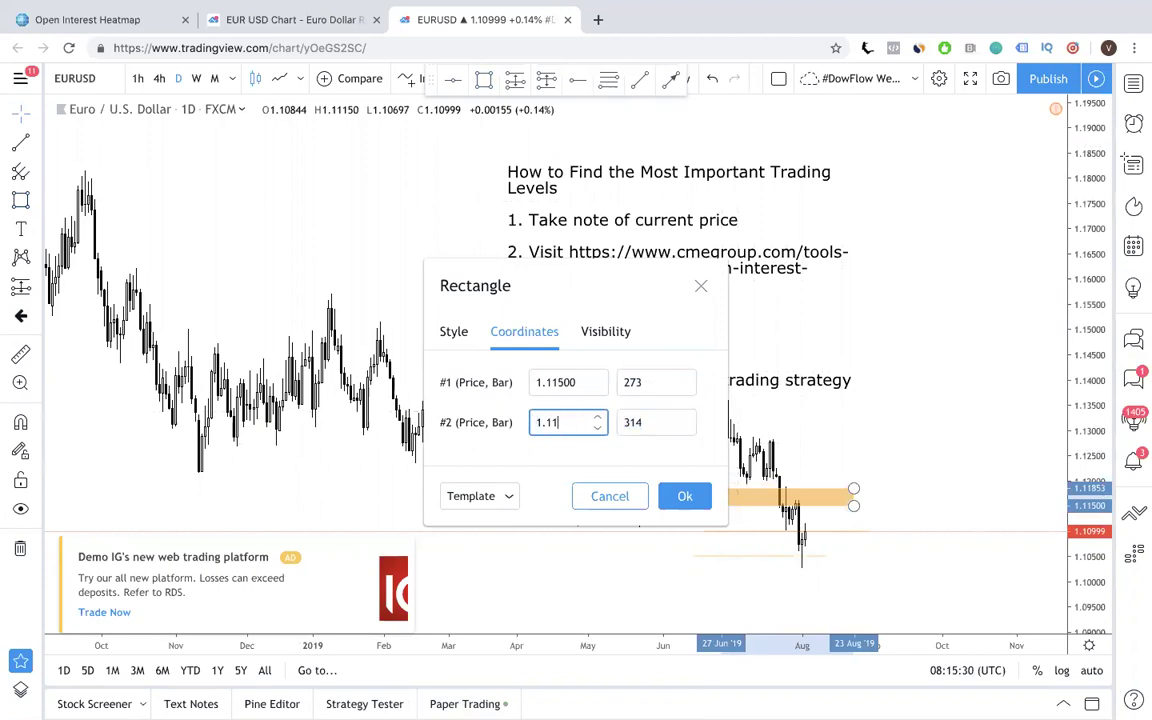
pyautogui.write('520')
pyautogui.press('Return')
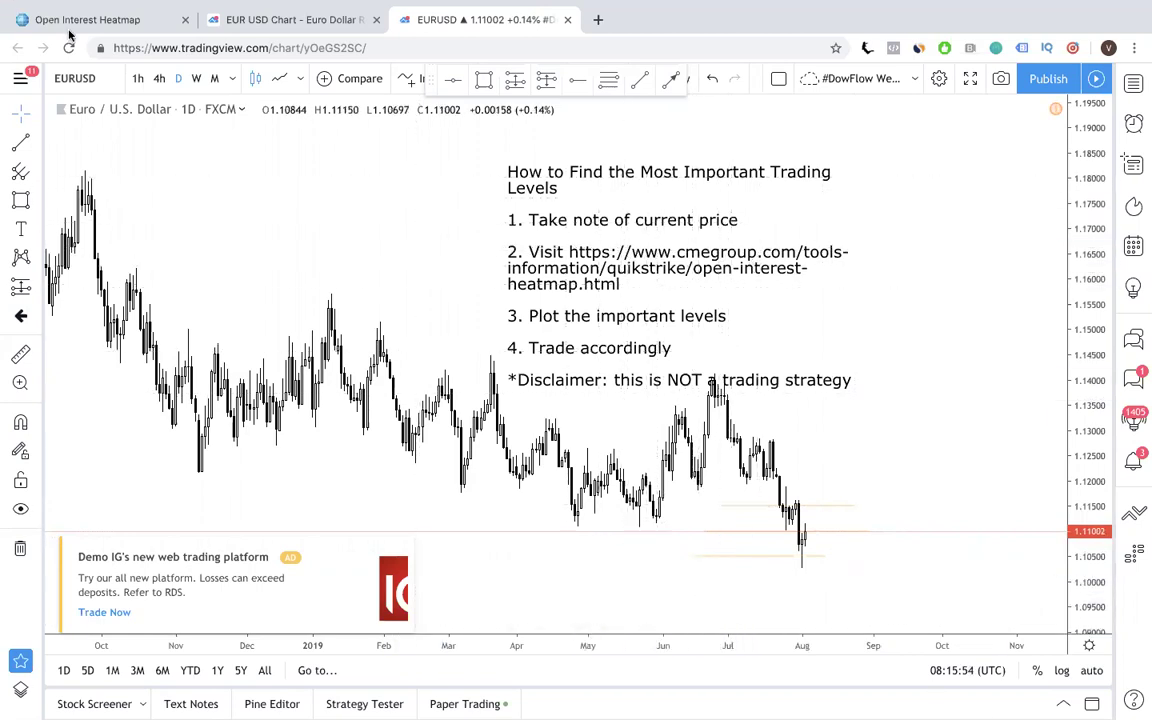
# Step: Revisit the CME heatmap's product selection and choose EUR/USD
pyautogui.click(715, 282)
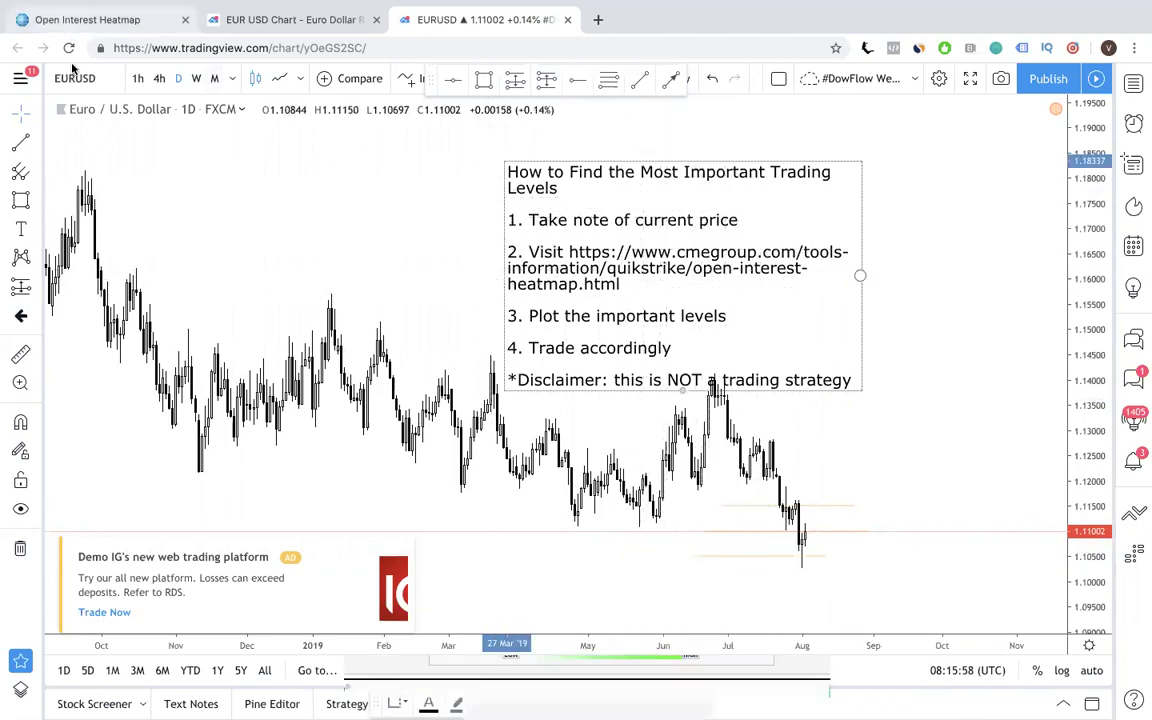
pyautogui.press('super+1')
pyautogui.click(299, 168)
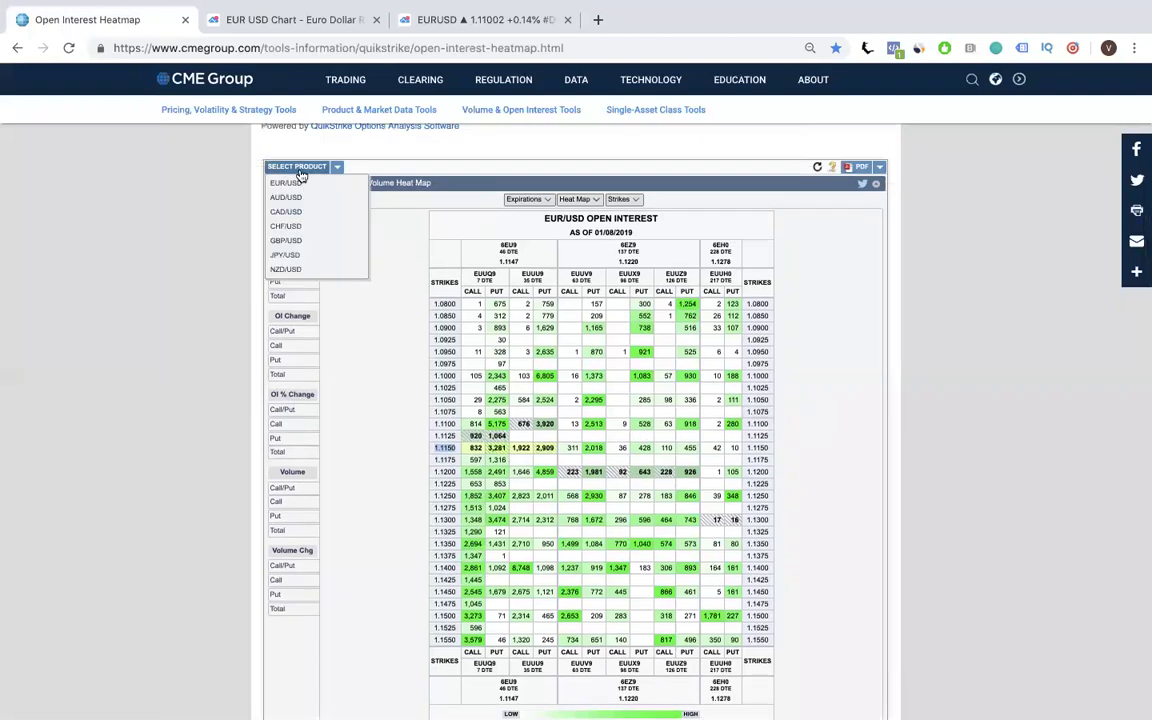
pyautogui.click(288, 184)
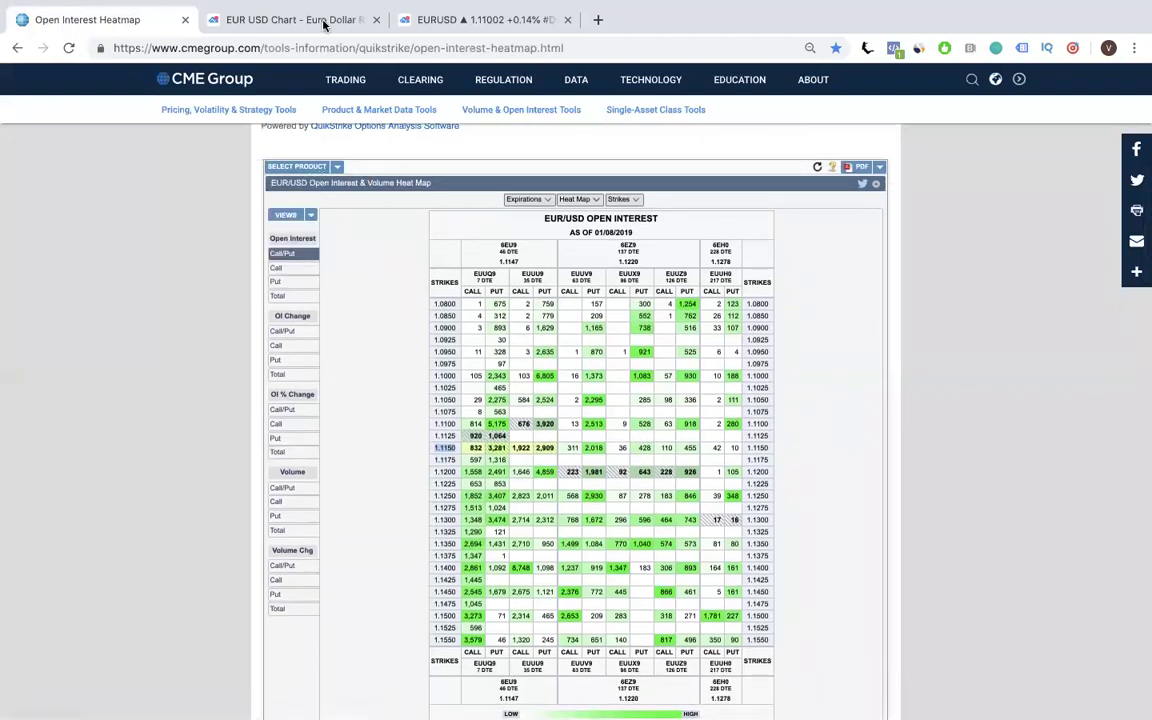
# Step: On the TradingView chart, move the instructions text note slightly up and to the left, then deselect it
pyautogui.click(428, 22)
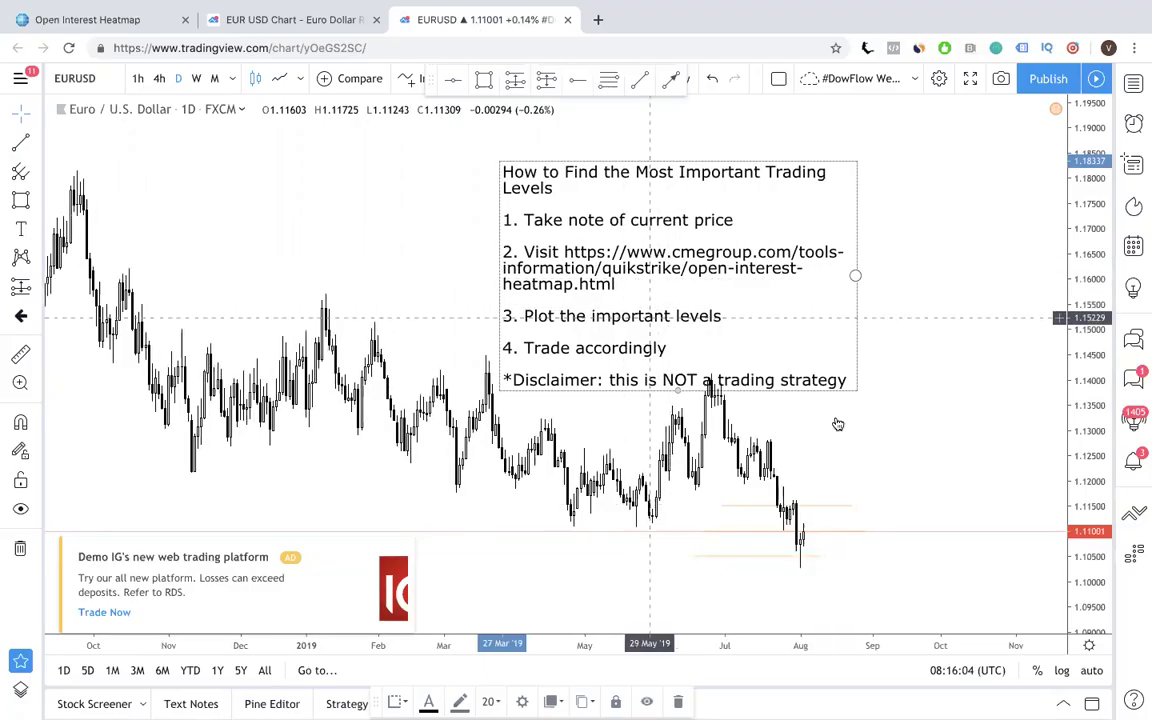
pyautogui.click(730, 329)
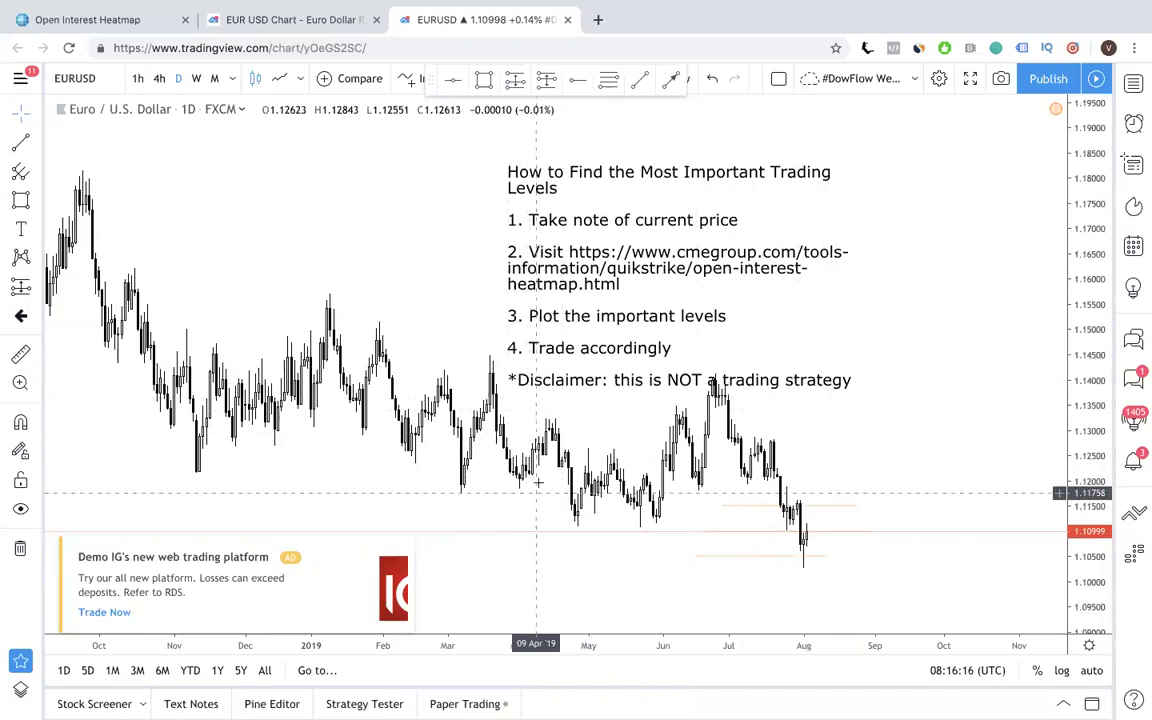
pyautogui.moveTo(618, 247); pyautogui.dragTo(601, 228)
pyautogui.click(790, 407)
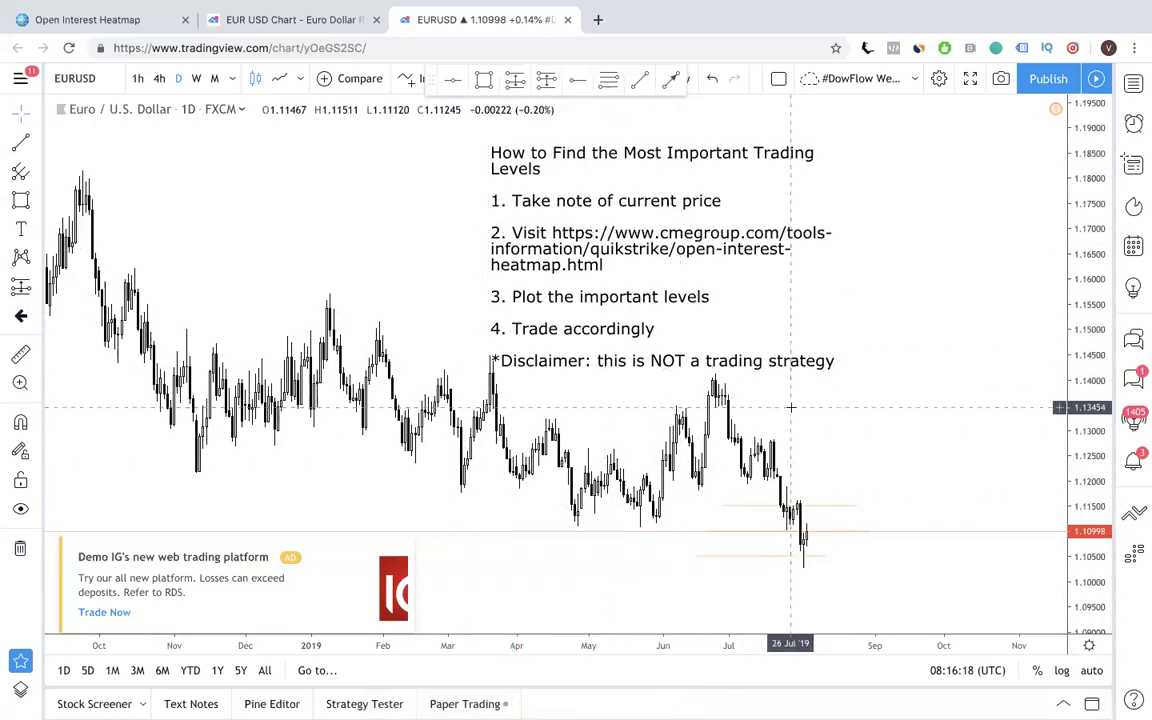